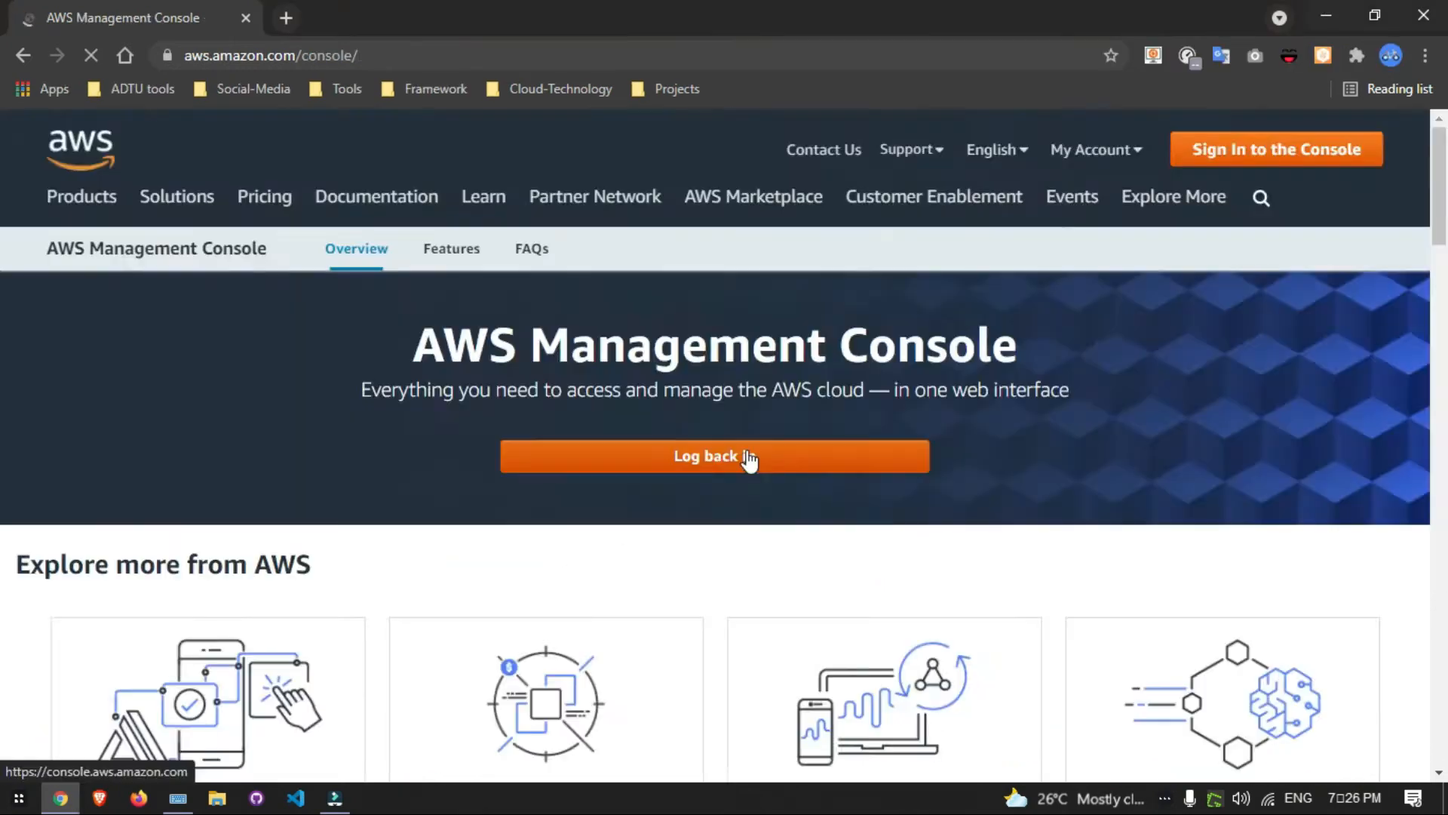
Step: Log back in to the AWS Management Console, search for EC2 and open the EC2 service
click(749, 458)
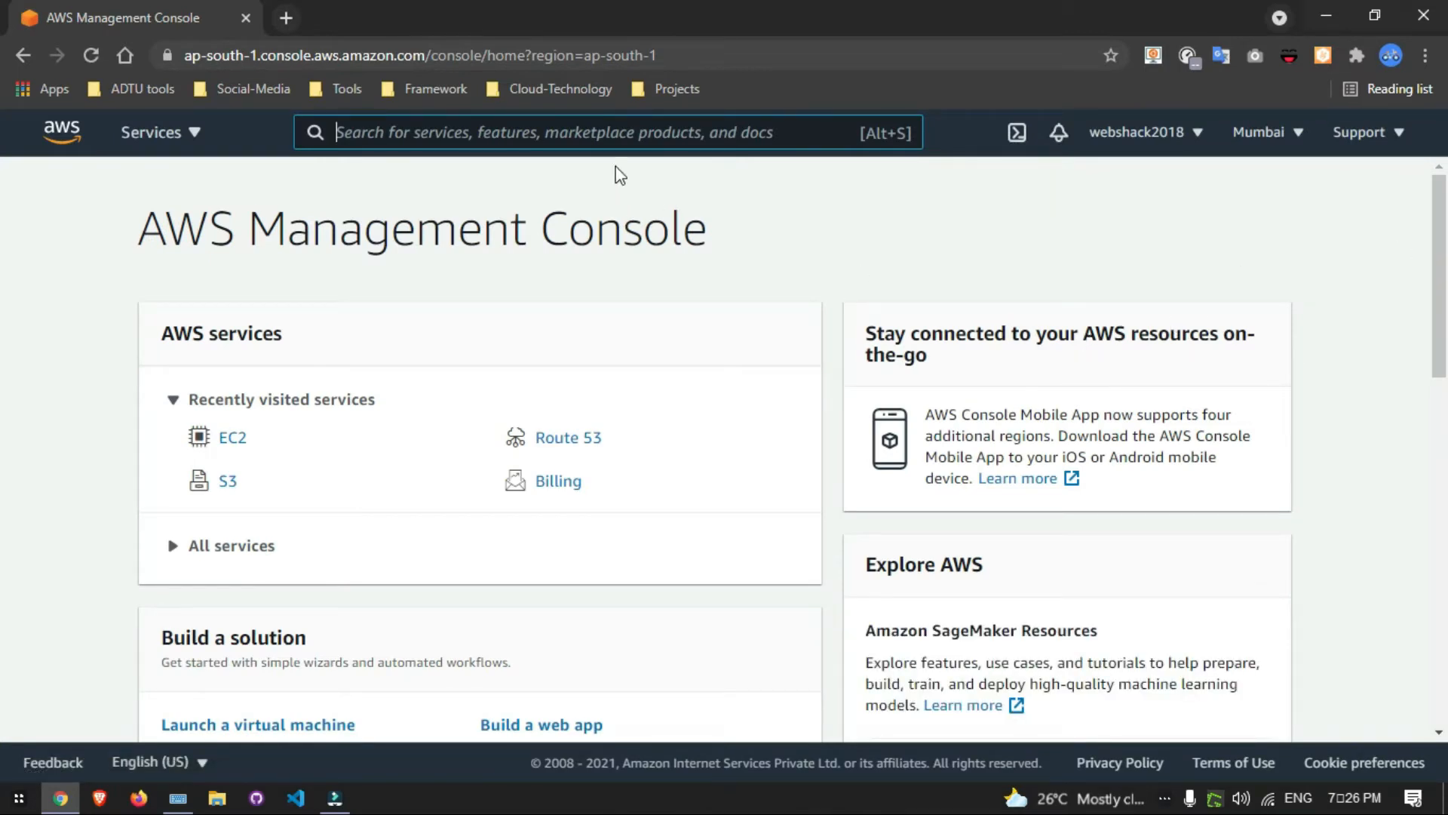
click(601, 135)
text(E)
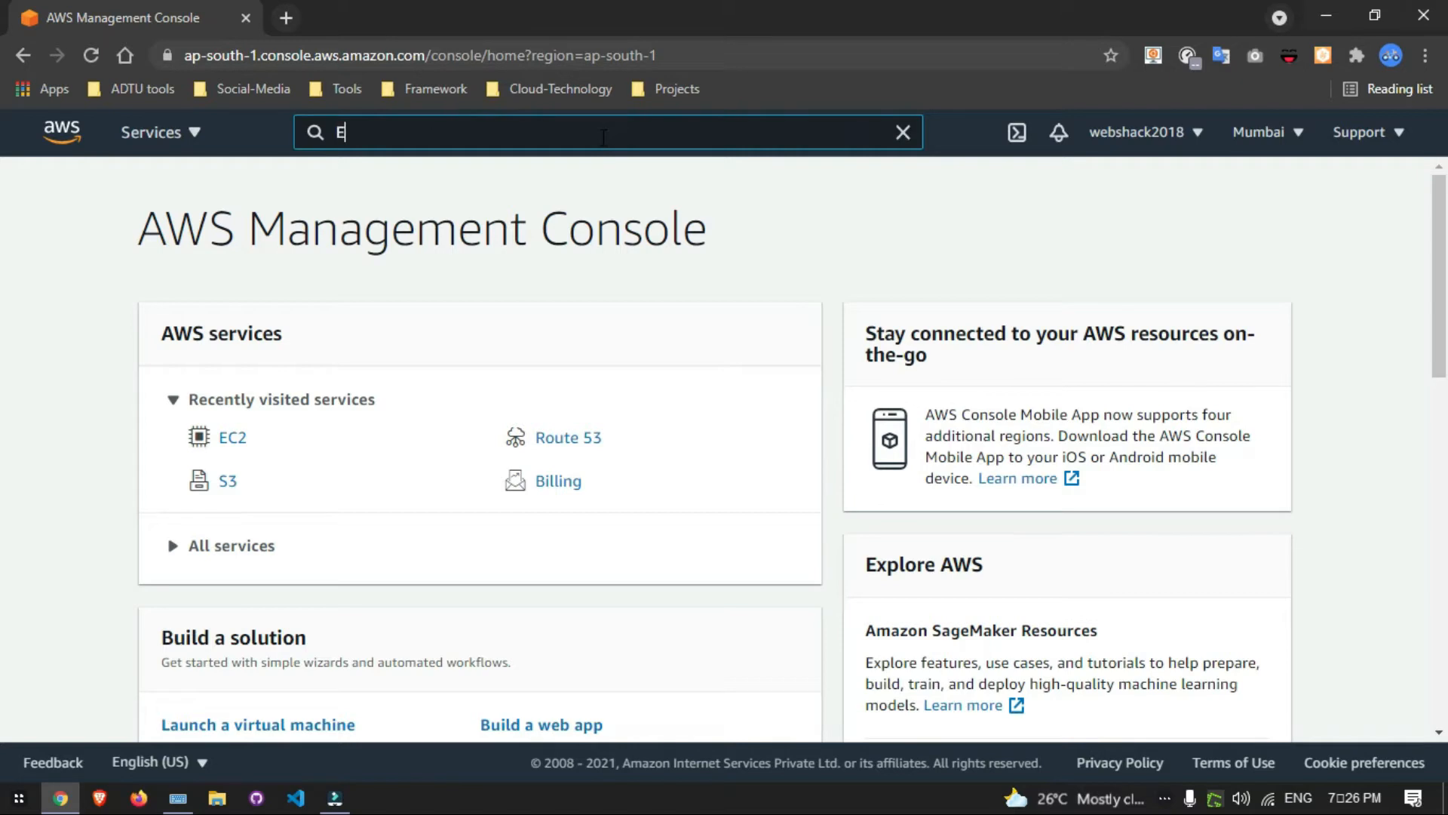
text(C2)
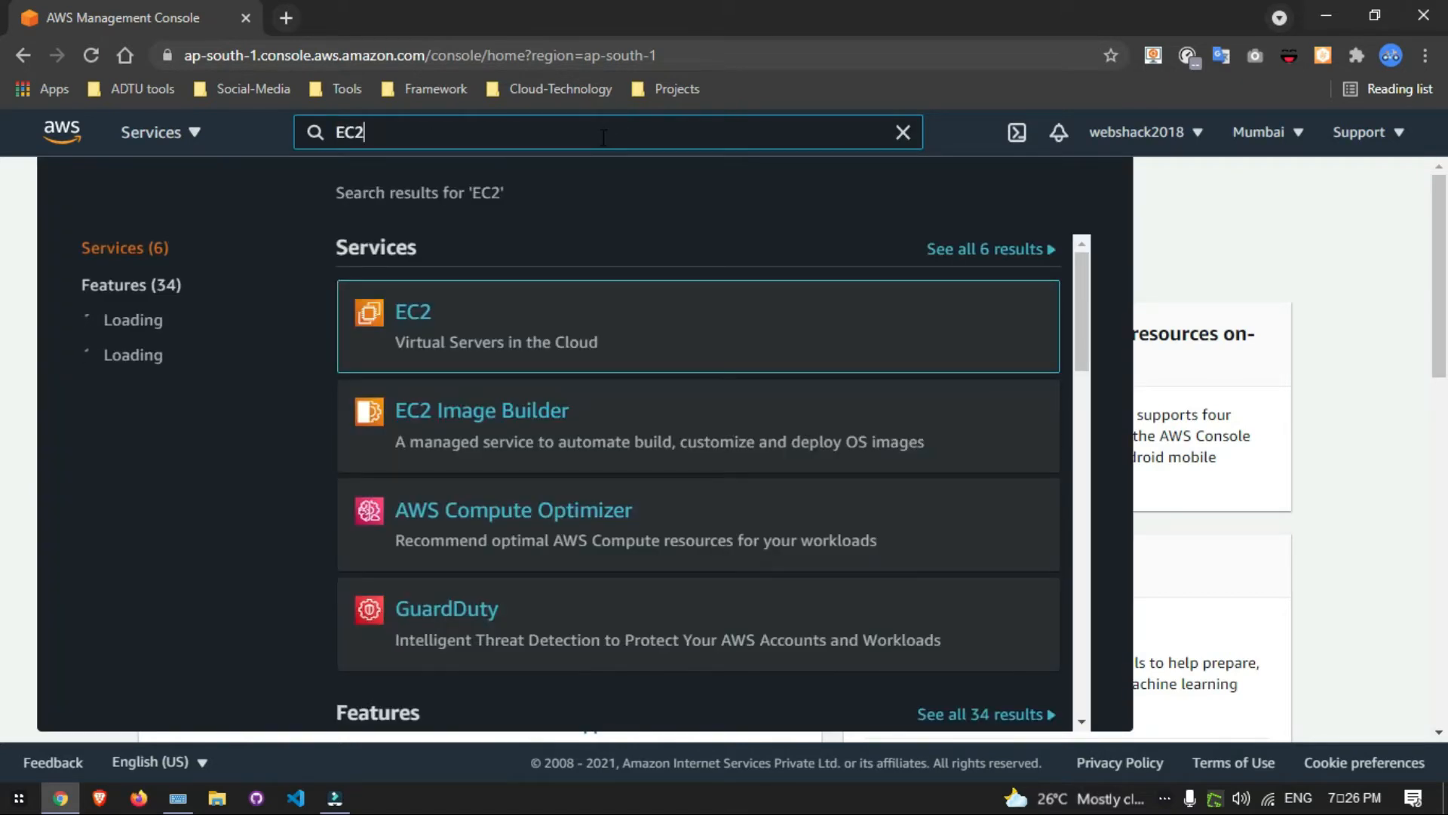
click(415, 312)
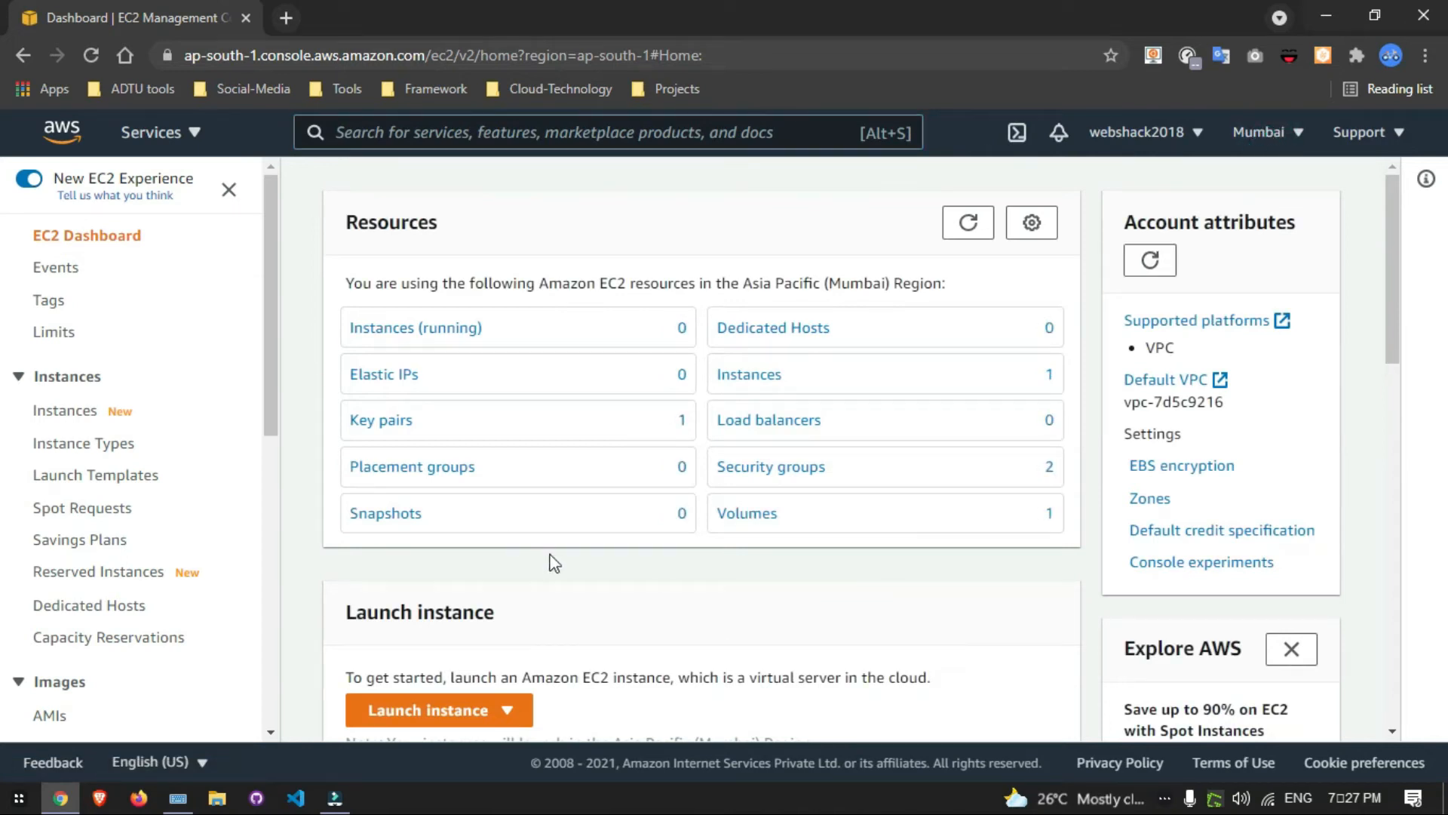
Step: Start launching a new instance and select the Microsoft Windows Server 2019 Base image
click(492, 717)
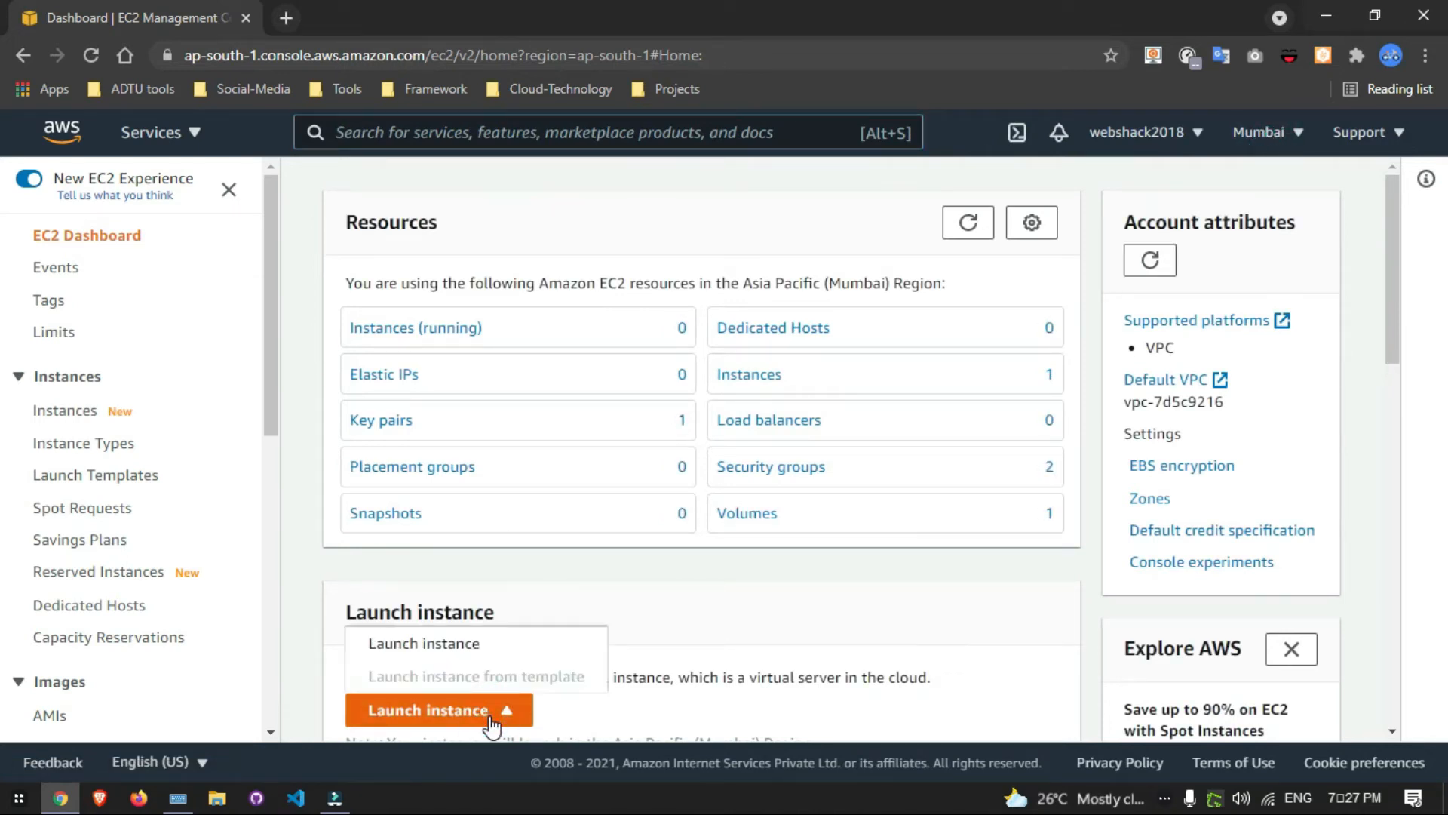
click(456, 653)
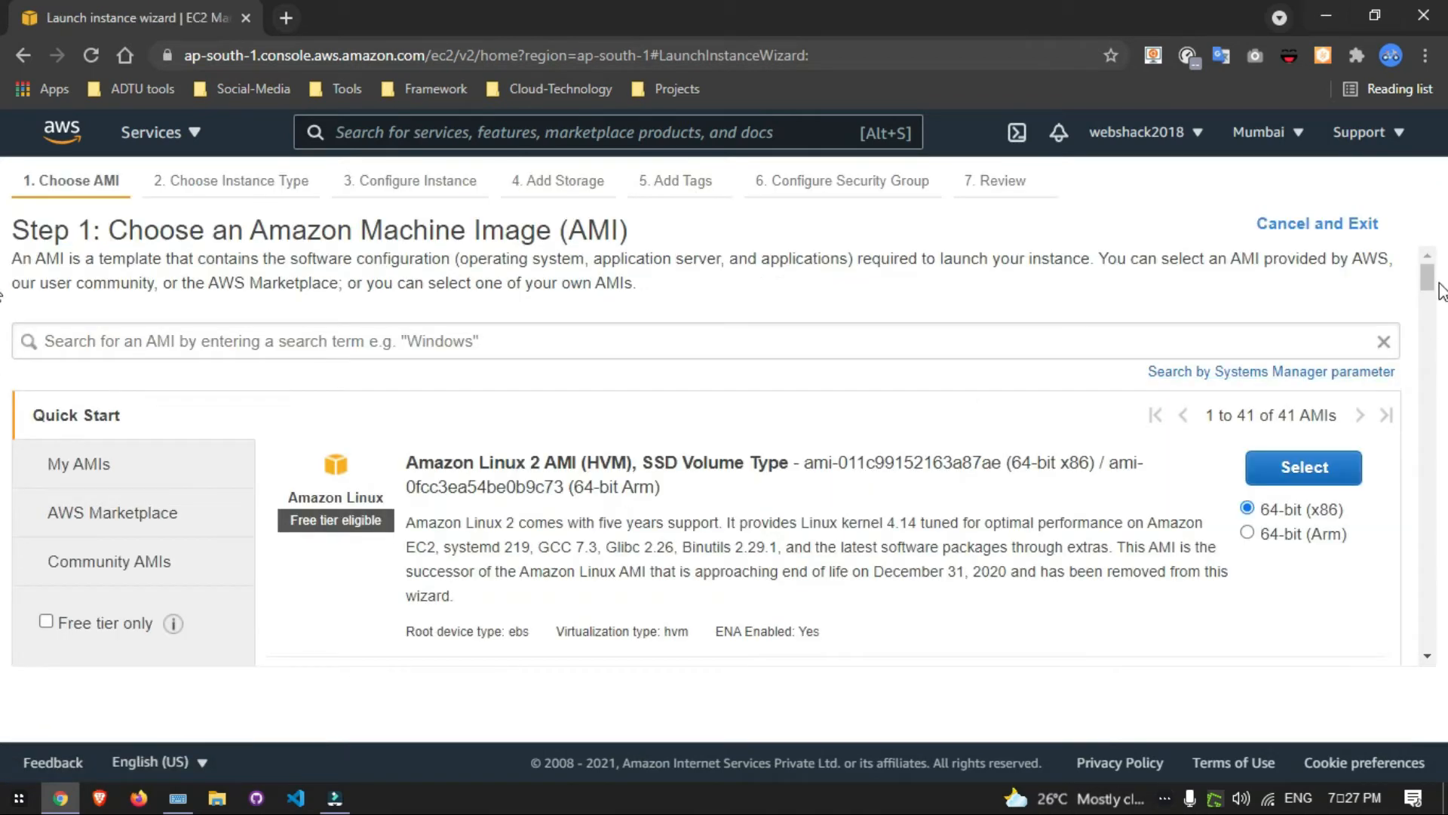
drag(1440, 290, 1437, 334)
scroll(1392, 313, up, 10)
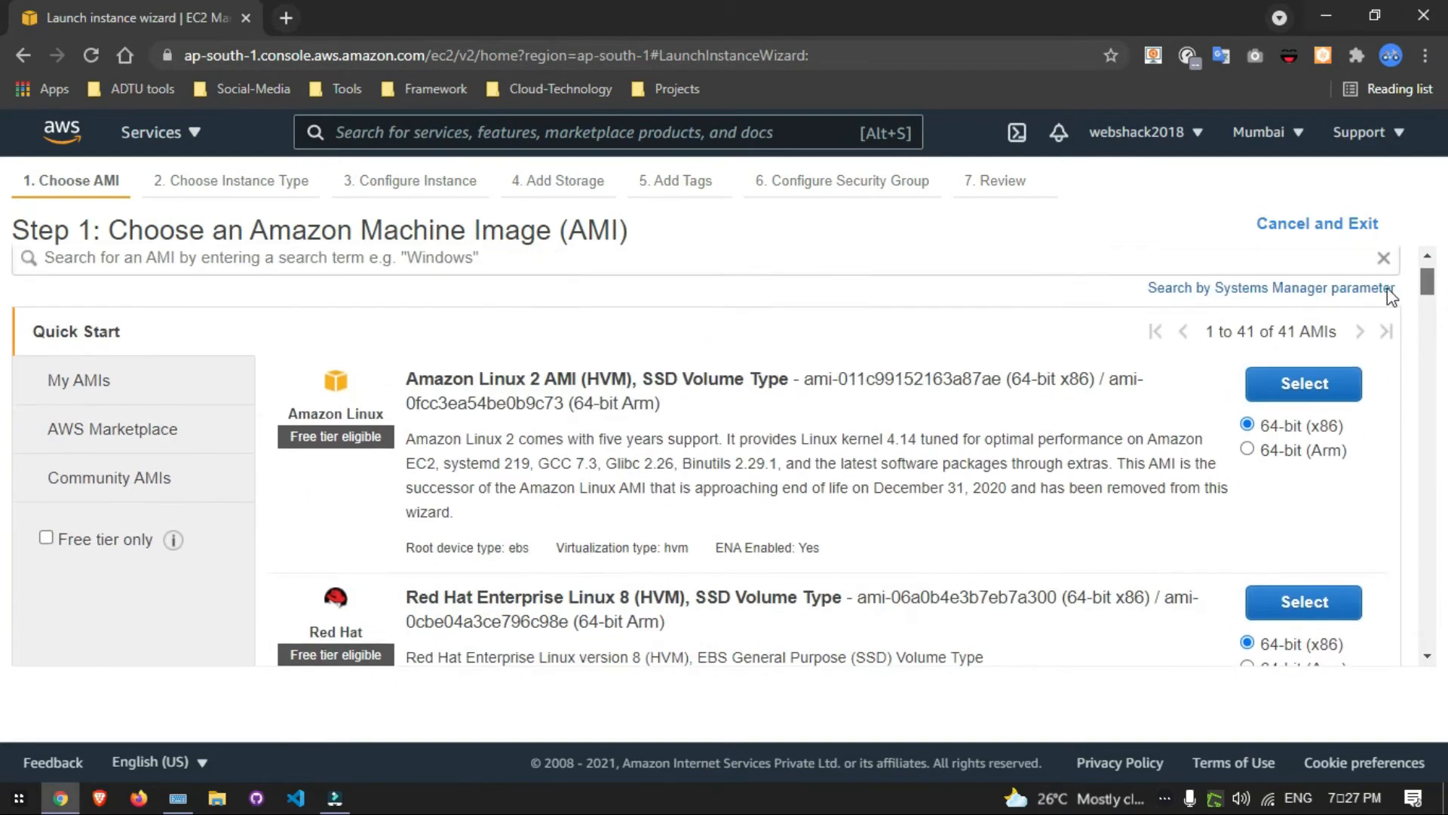
scroll(1393, 302, down, 8)
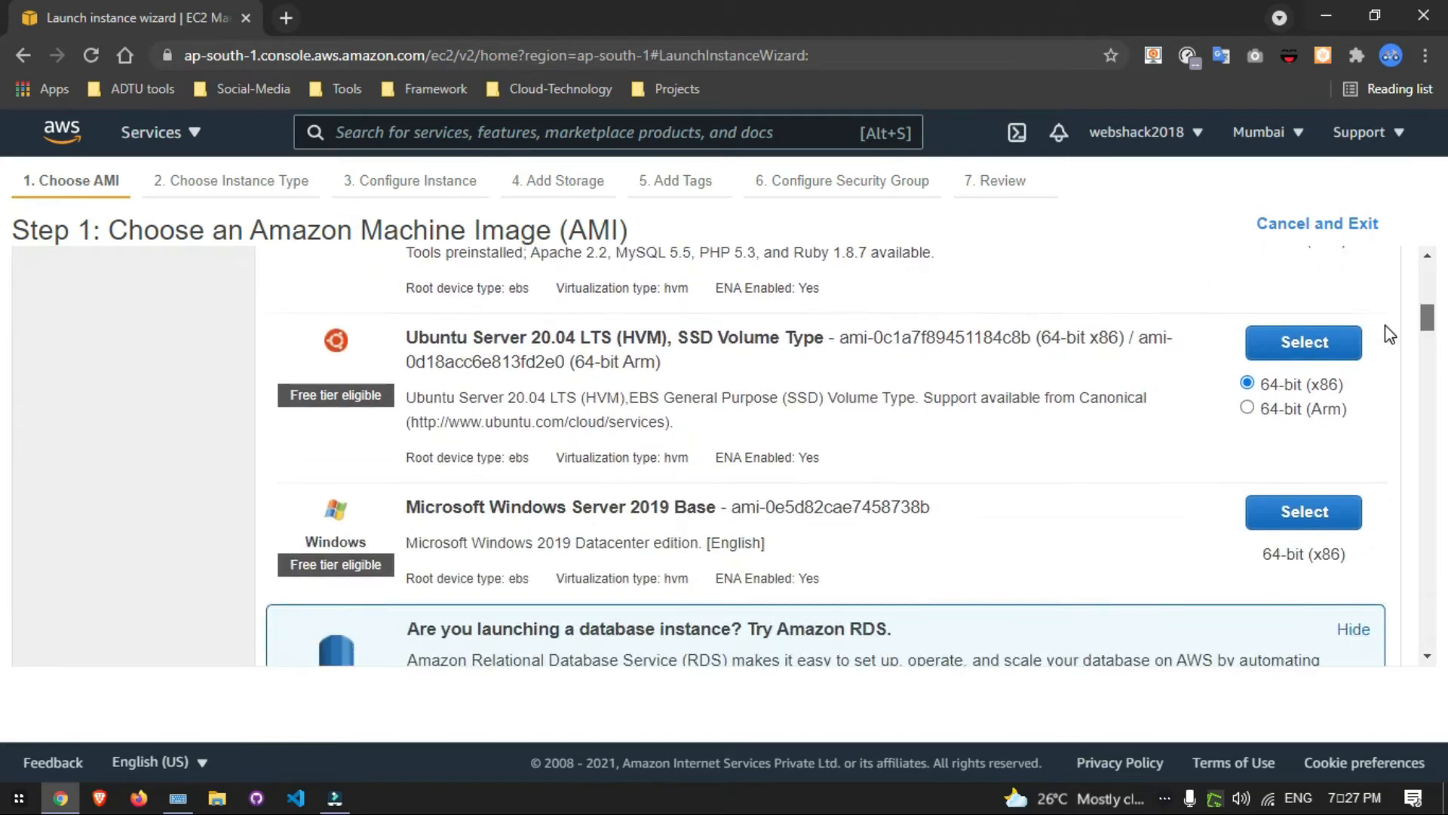
click(1286, 462)
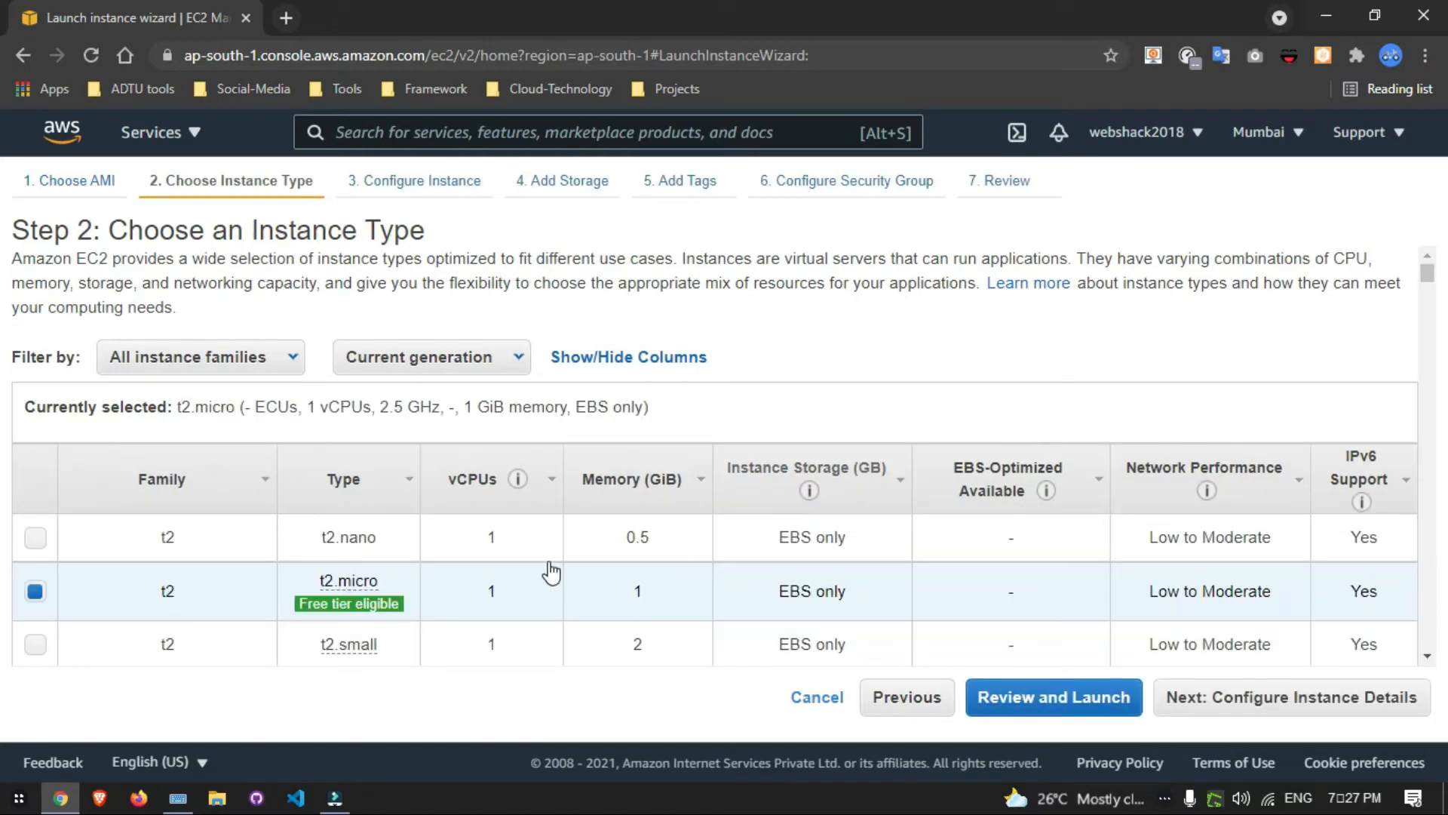
Step: Keep the free-tier t2.micro instance type and the default instance details, and continue to storage
mouse_move(354, 605)
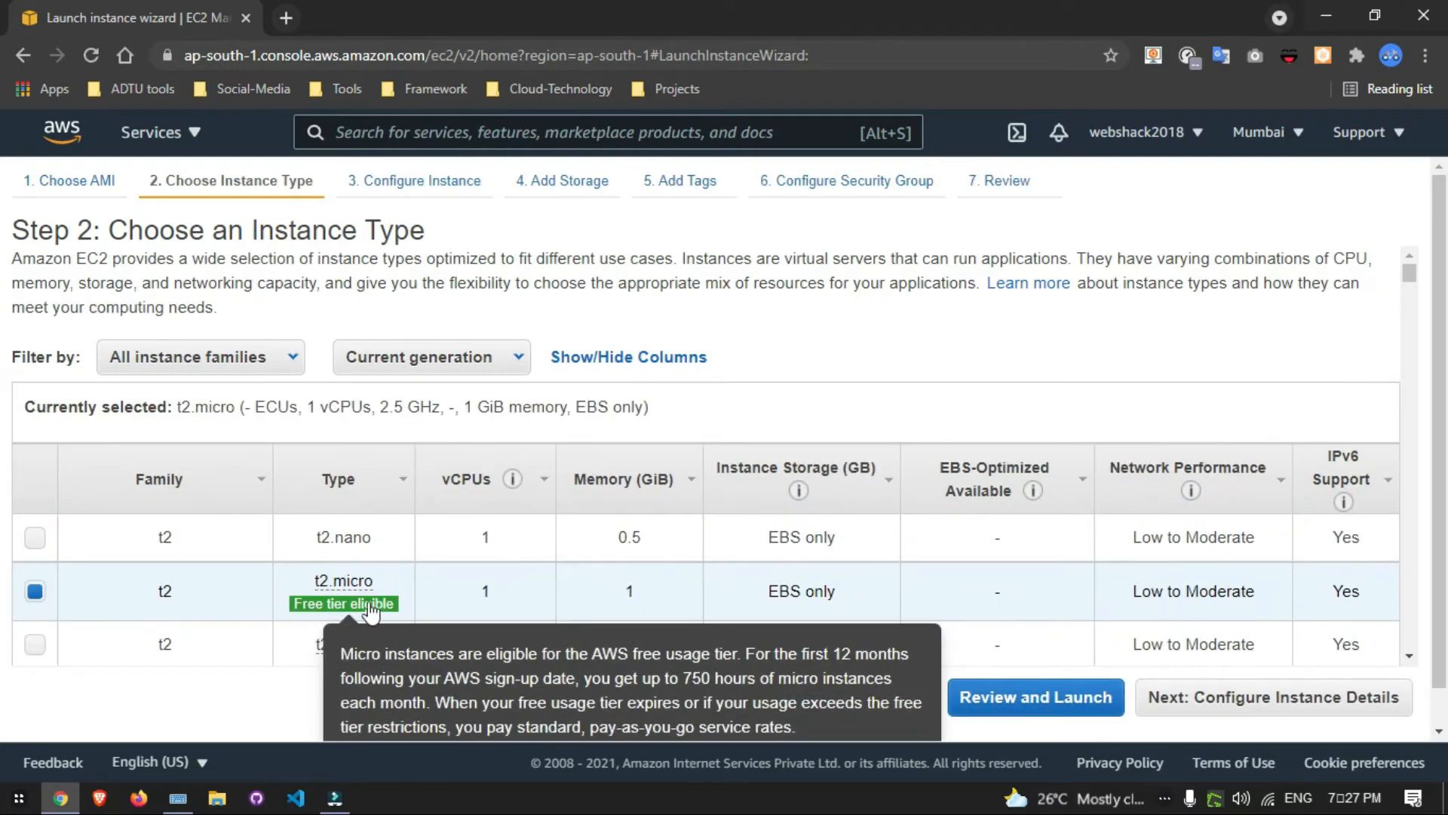
click(1246, 700)
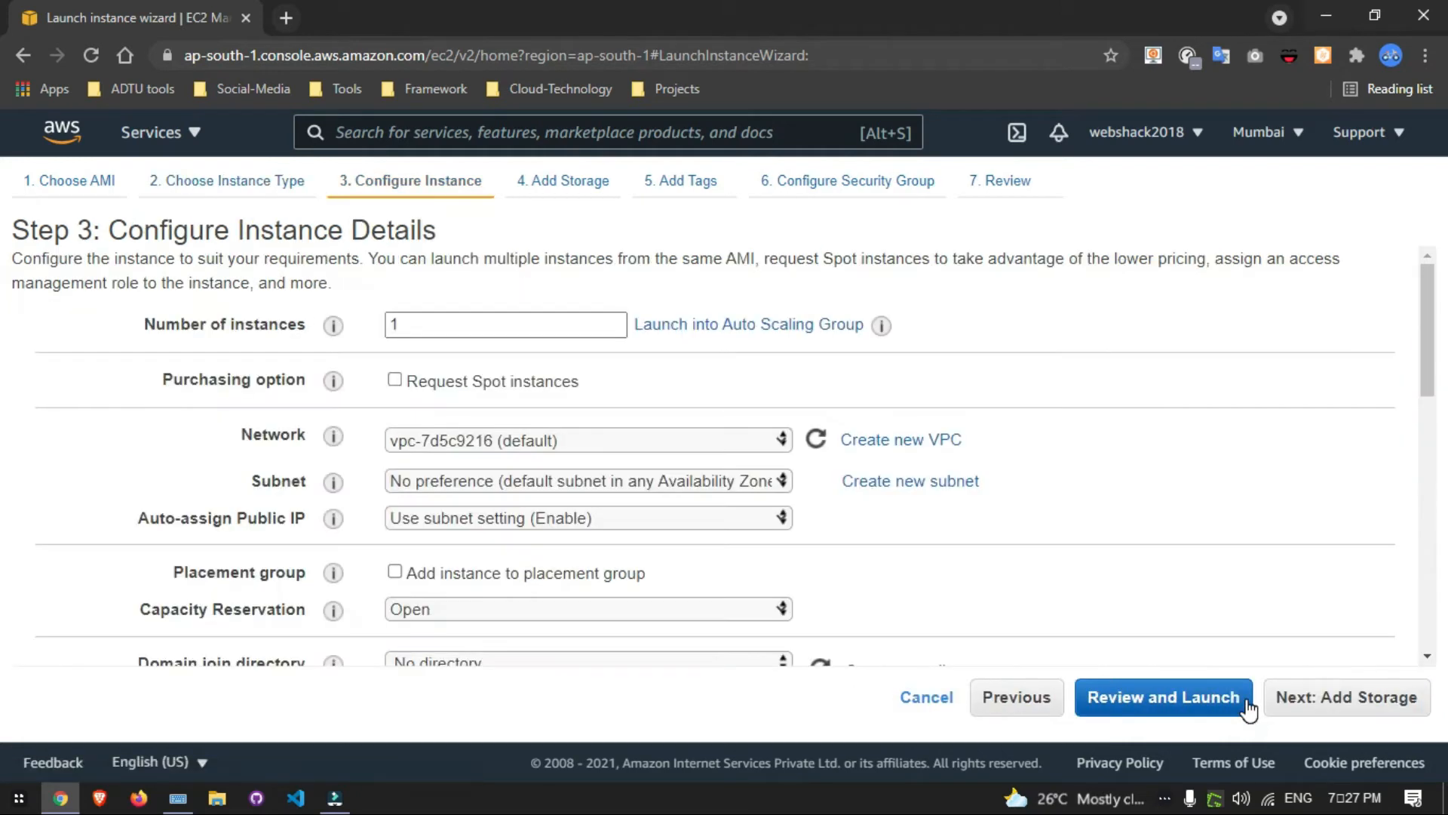
drag(1440, 384, 1444, 626)
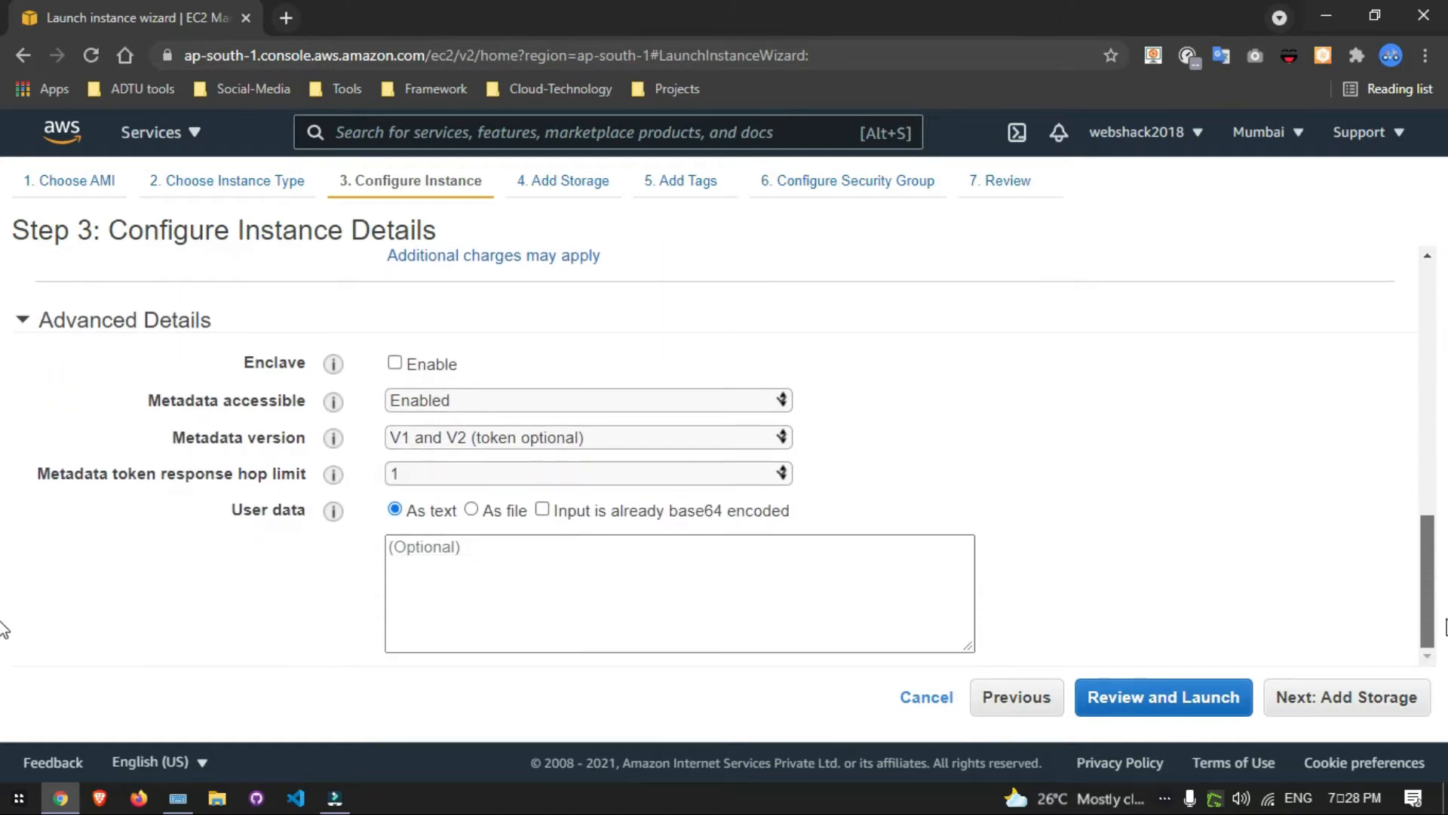
click(1354, 708)
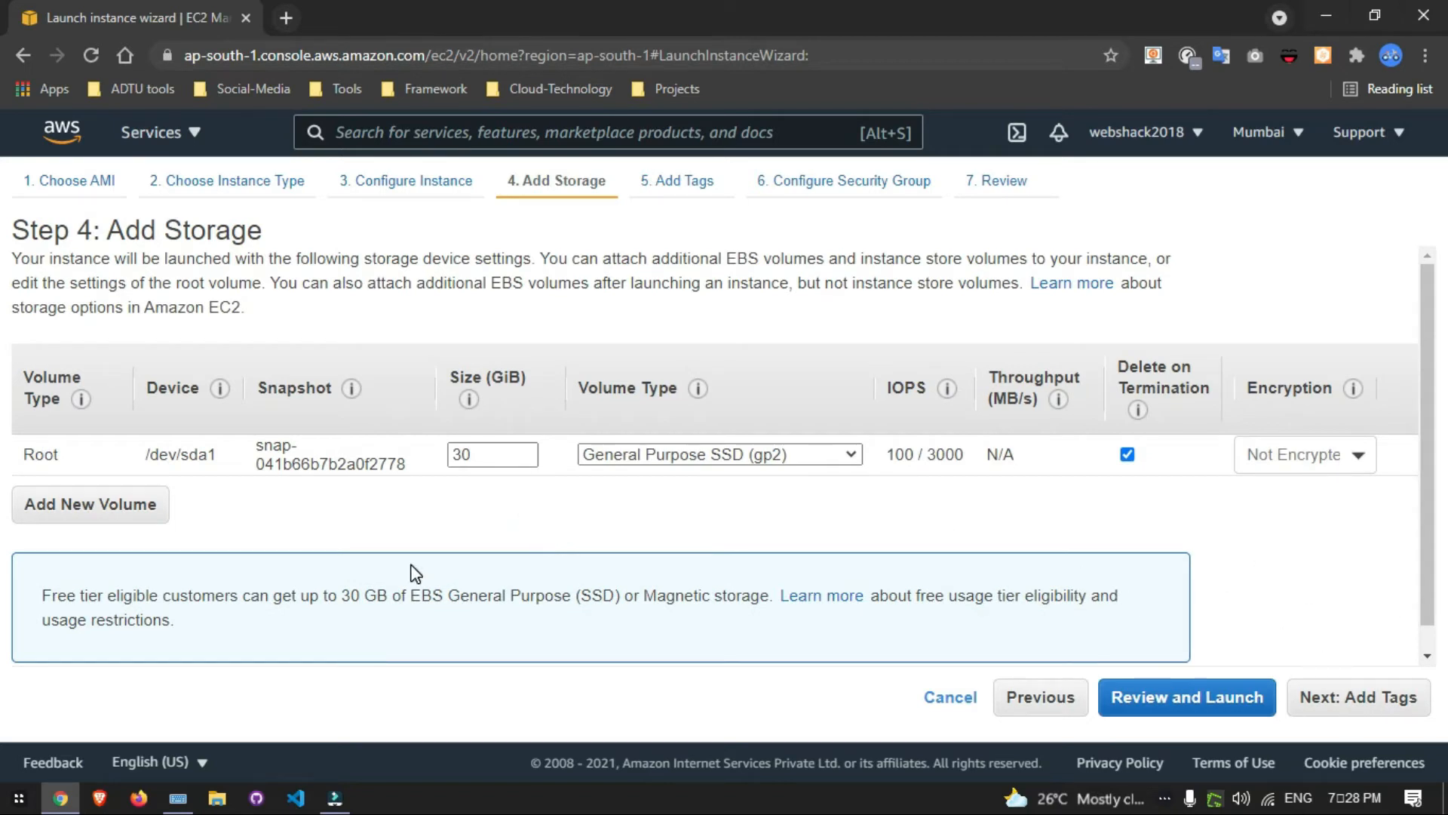
Step: Keep the default 30 GiB root volume and proceed without tags to the security group configuration
double_click(352, 593)
click(1362, 709)
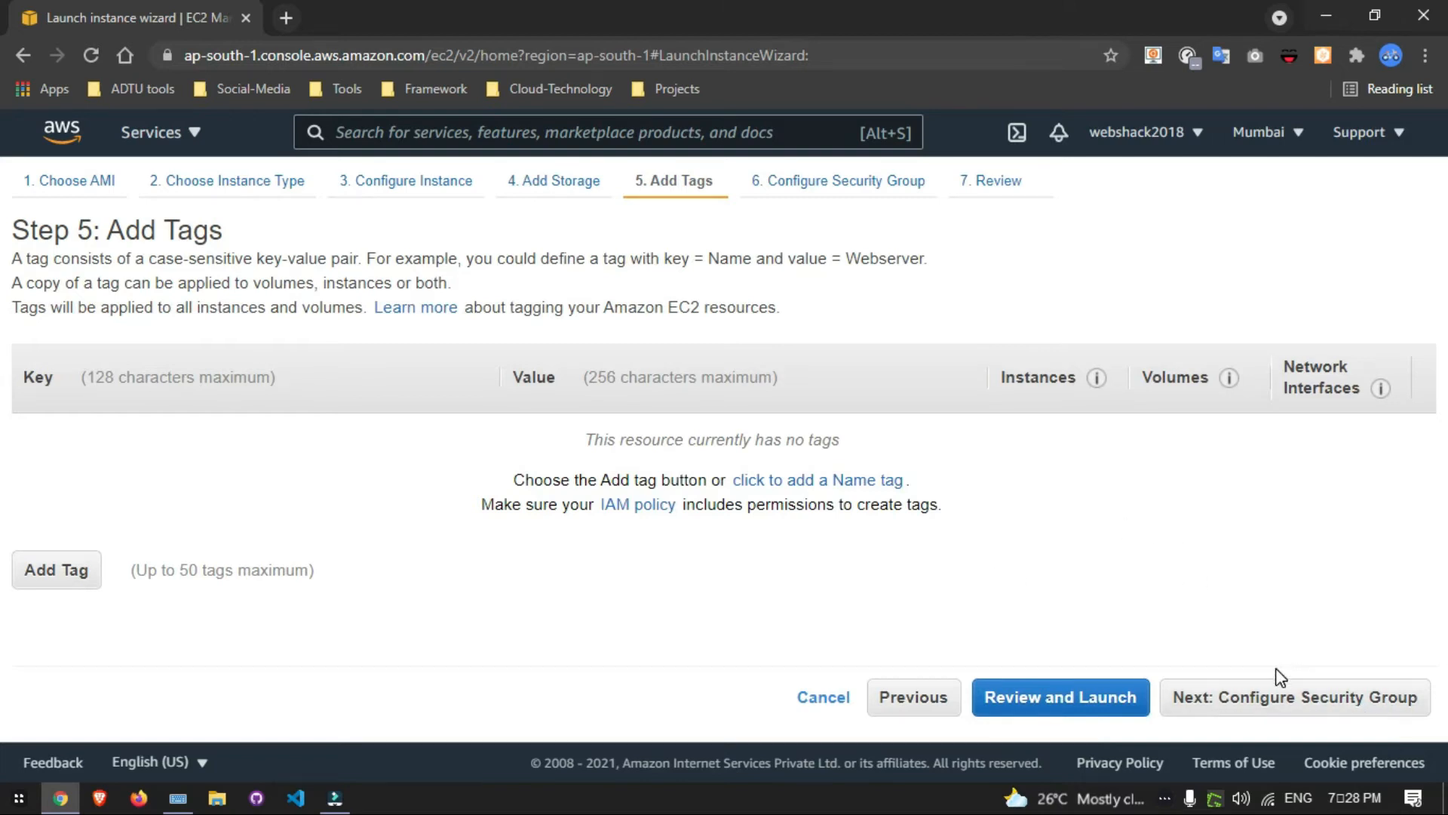
click(1277, 698)
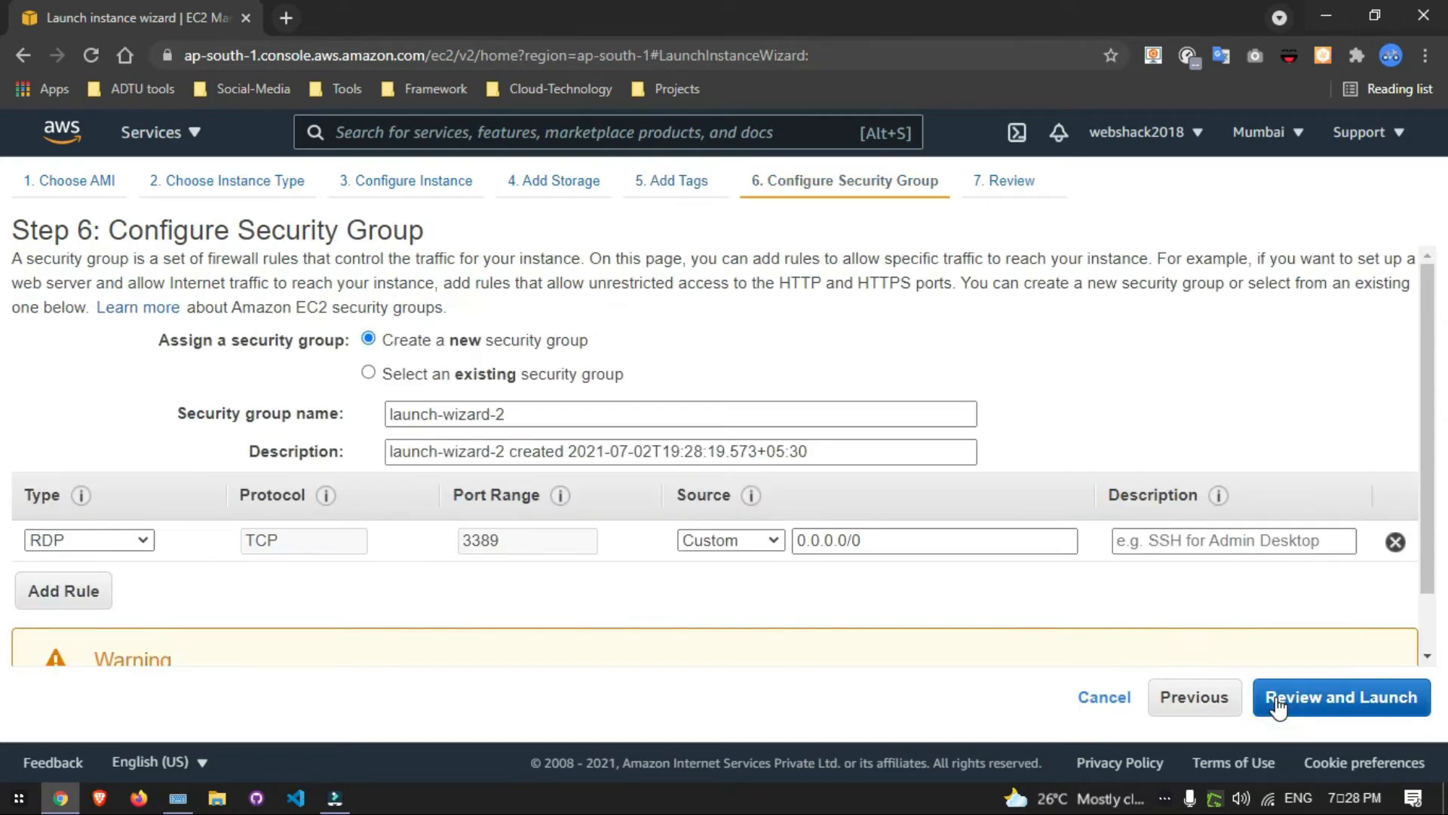
Step: Accept the new security group with its default RDP rule, then review the settings and proceed to launch
drag(1427, 400, 1443, 517)
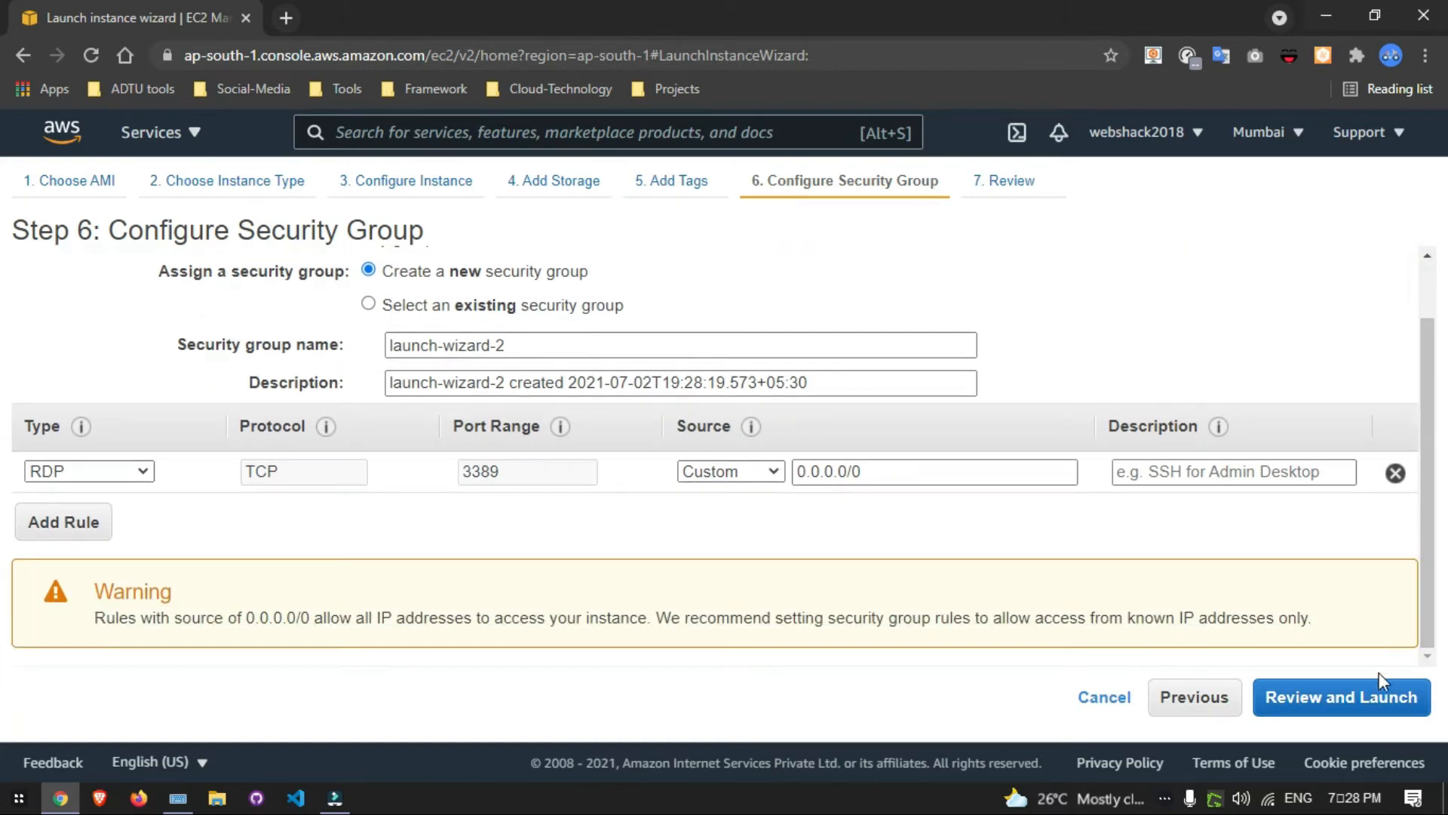
click(1371, 703)
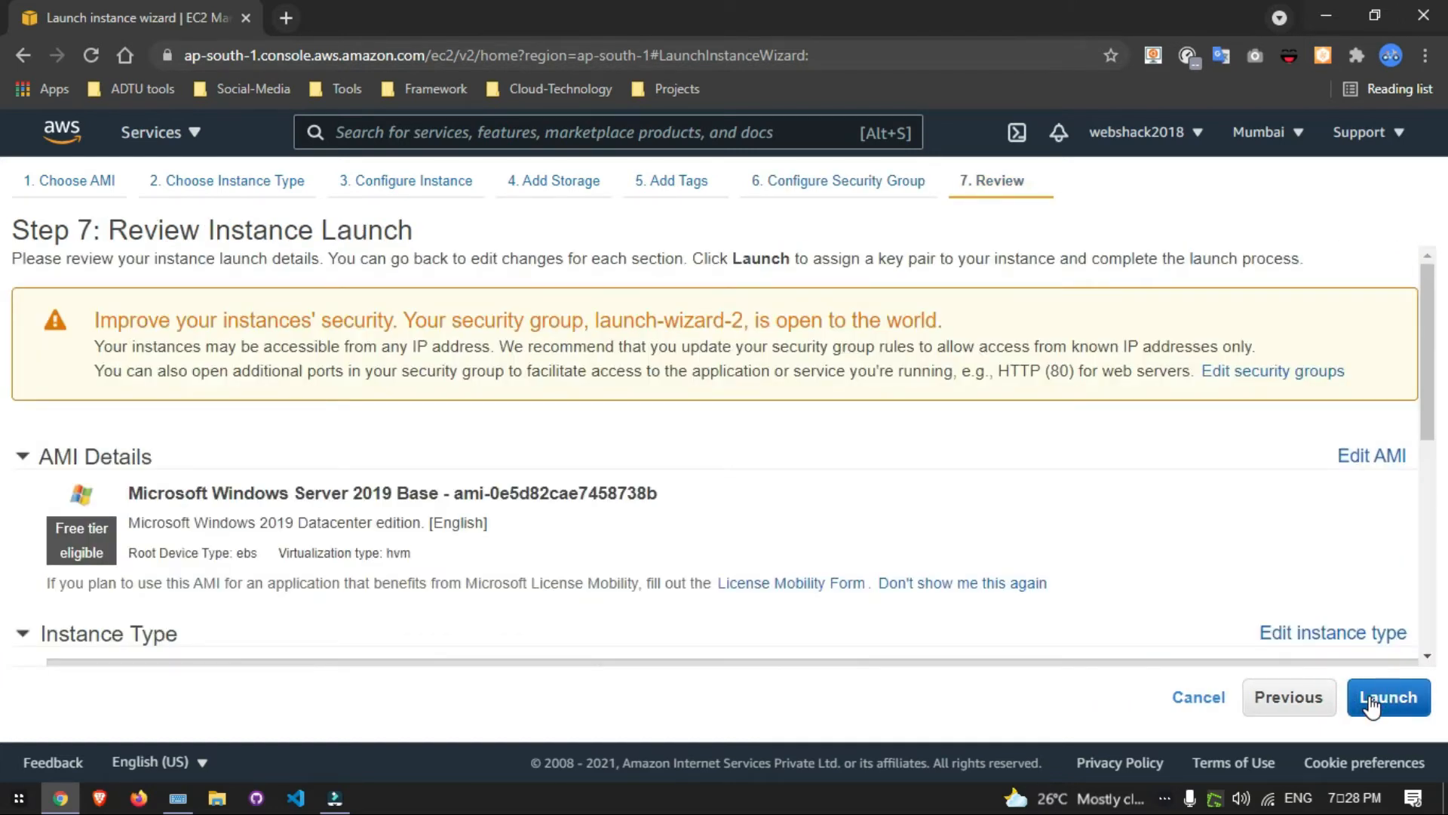
drag(1428, 302, 1438, 546)
click(1379, 694)
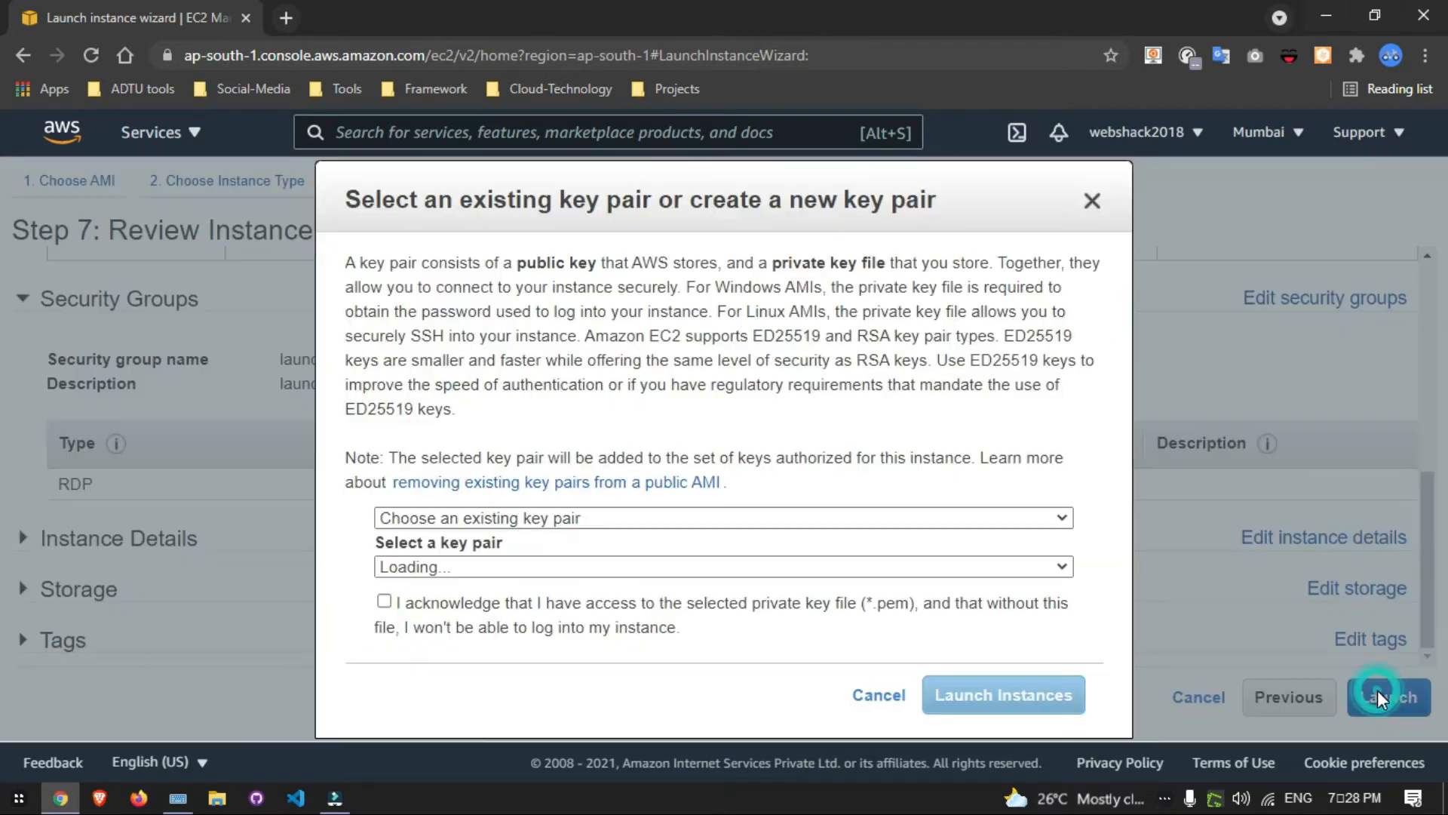
Step: Create a new key pair named window10_AWS and download its private key file
click(613, 519)
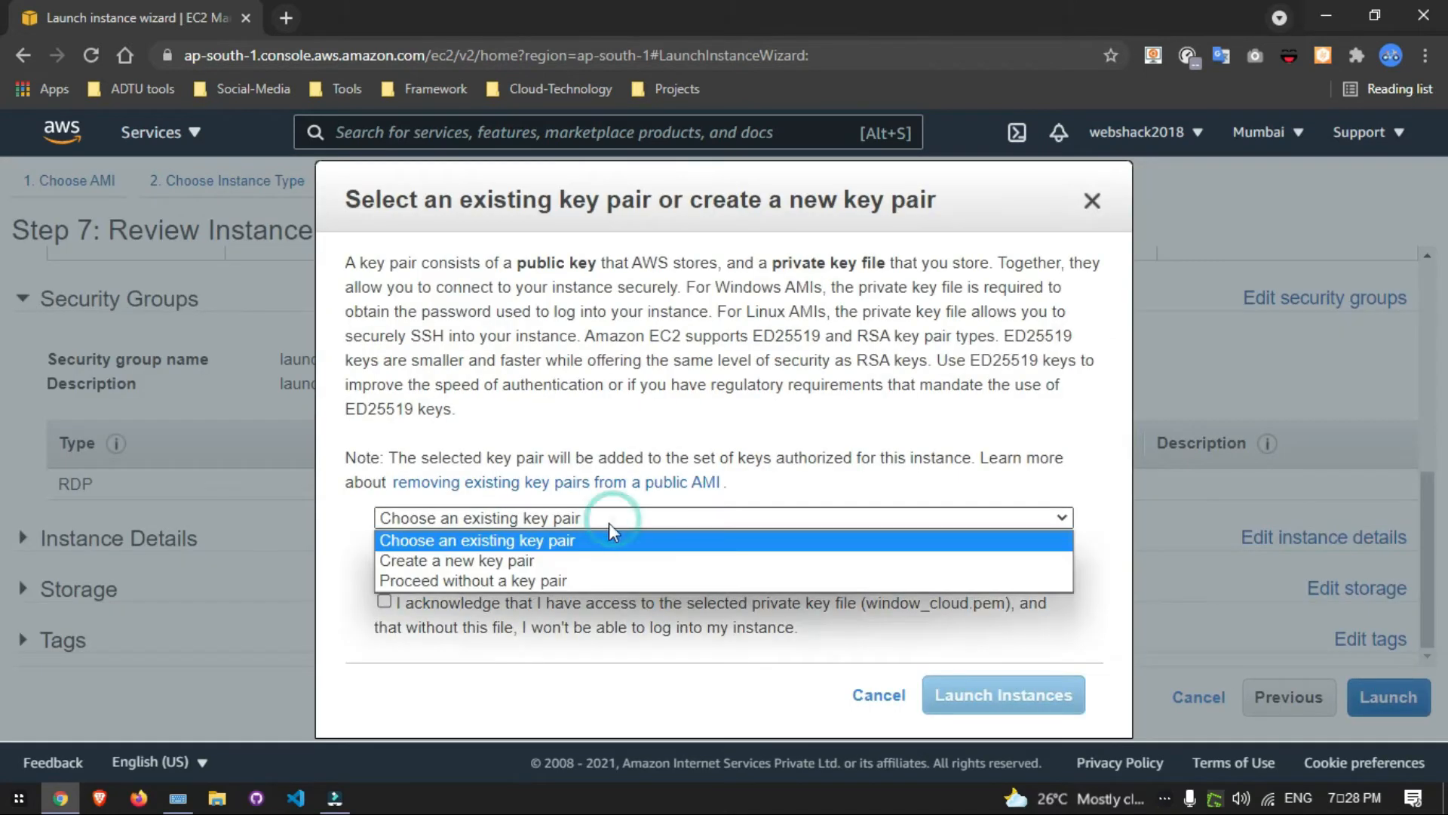
click(554, 560)
click(504, 568)
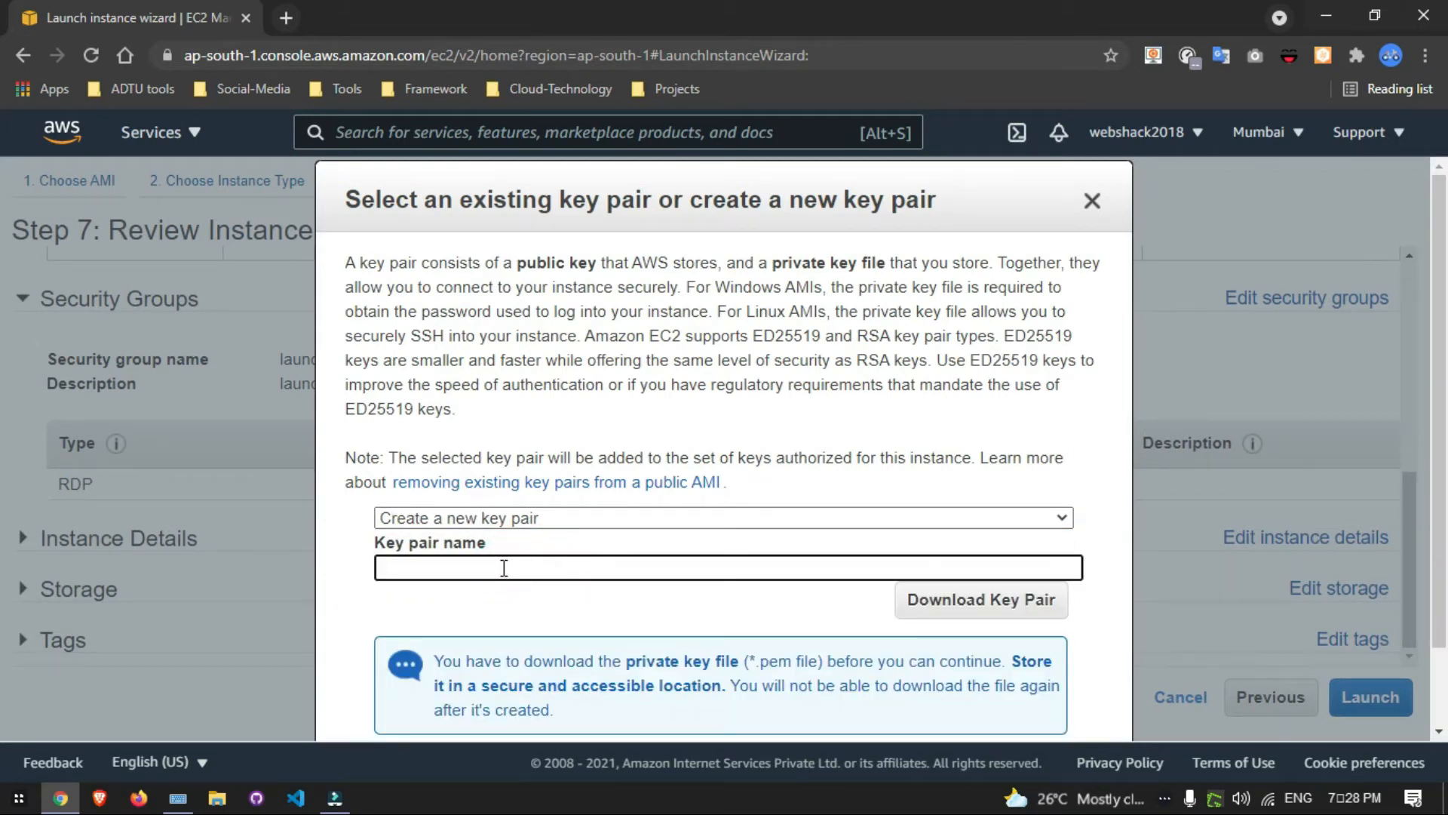
text(window10_AWS)
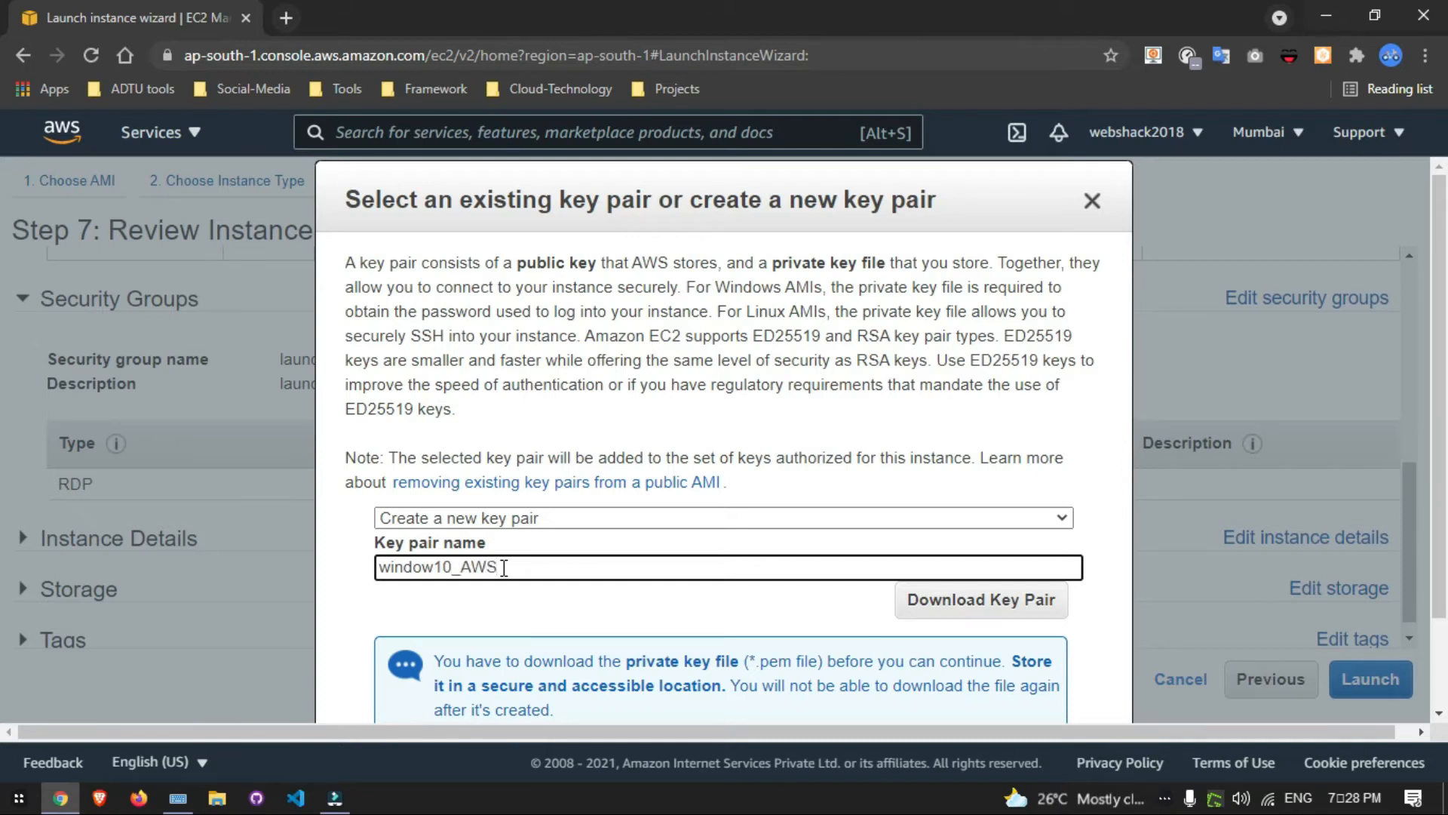
click(961, 610)
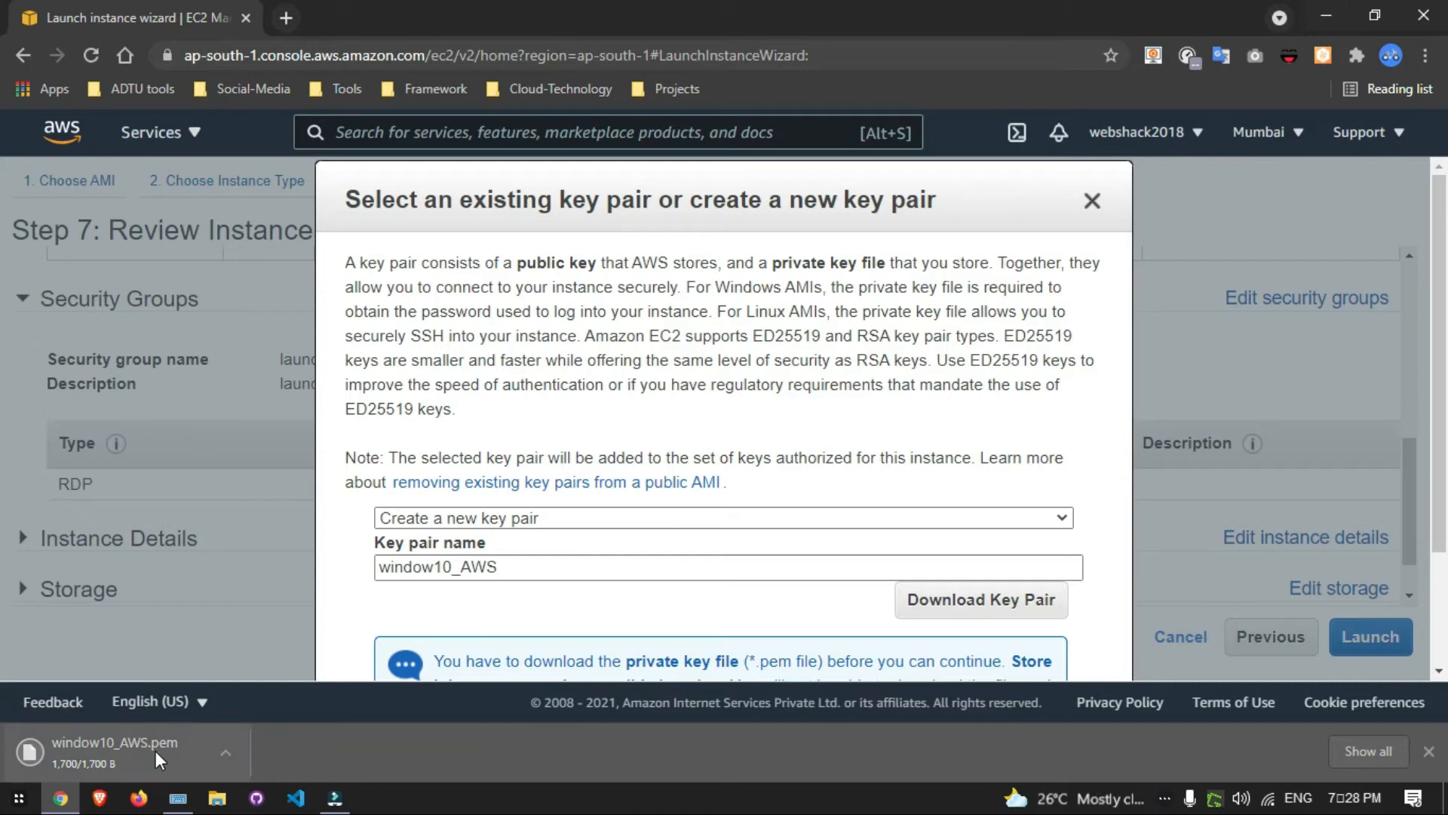
click(1429, 751)
Step: Launch the instance with the new key pair and open the list of instances
scroll(1425, 472, down, 2)
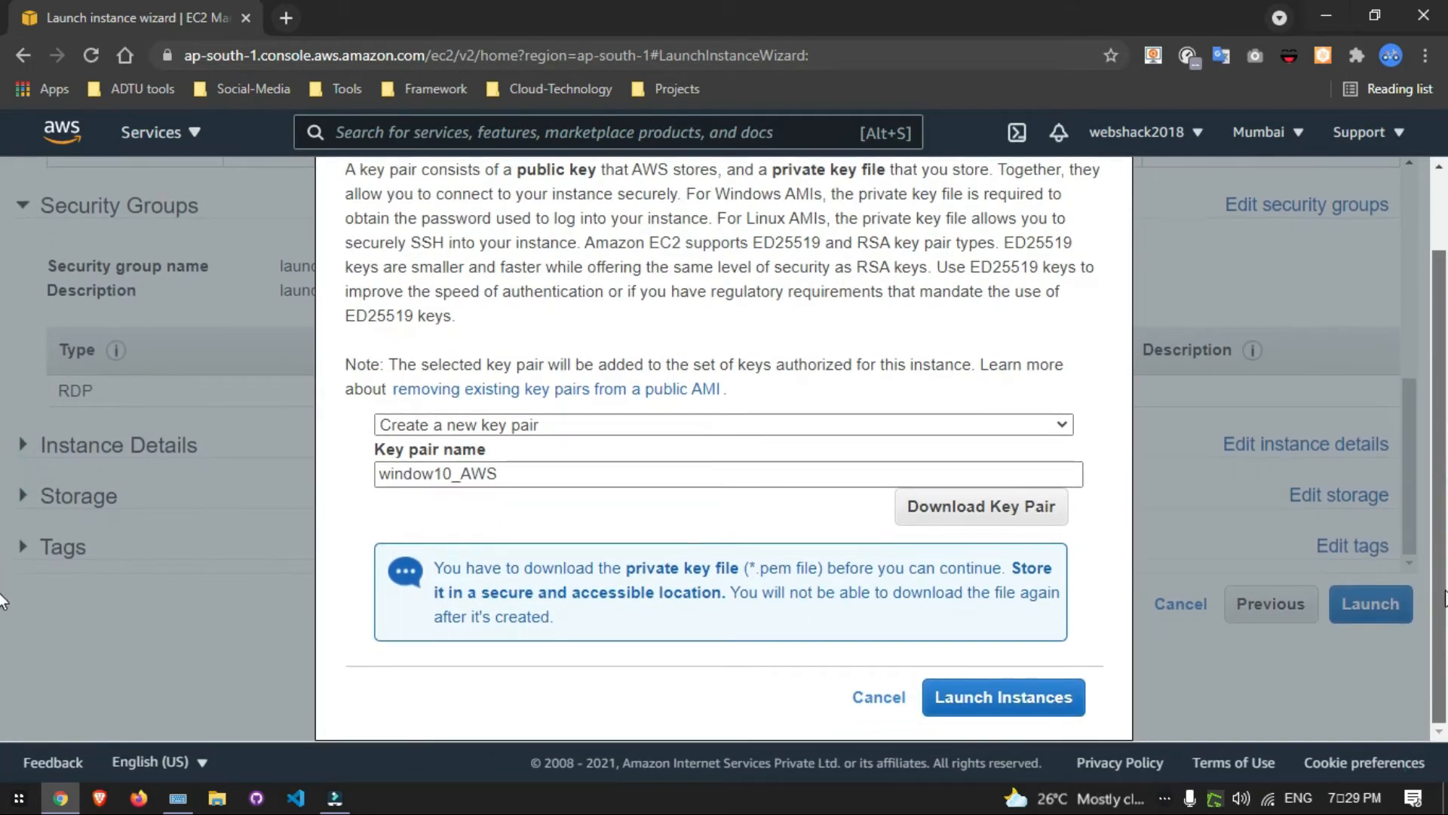
click(990, 709)
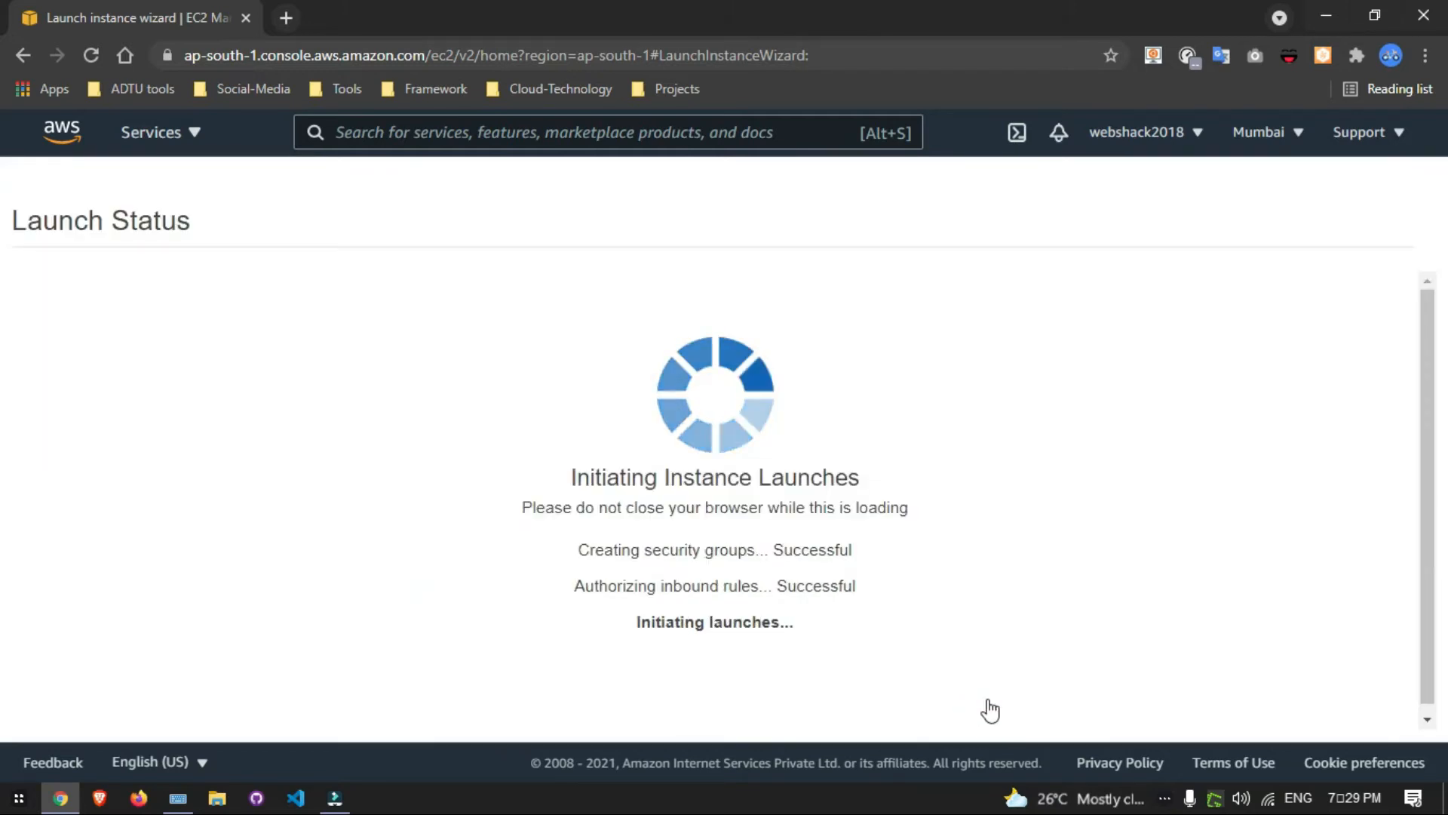
drag(1432, 430, 1436, 622)
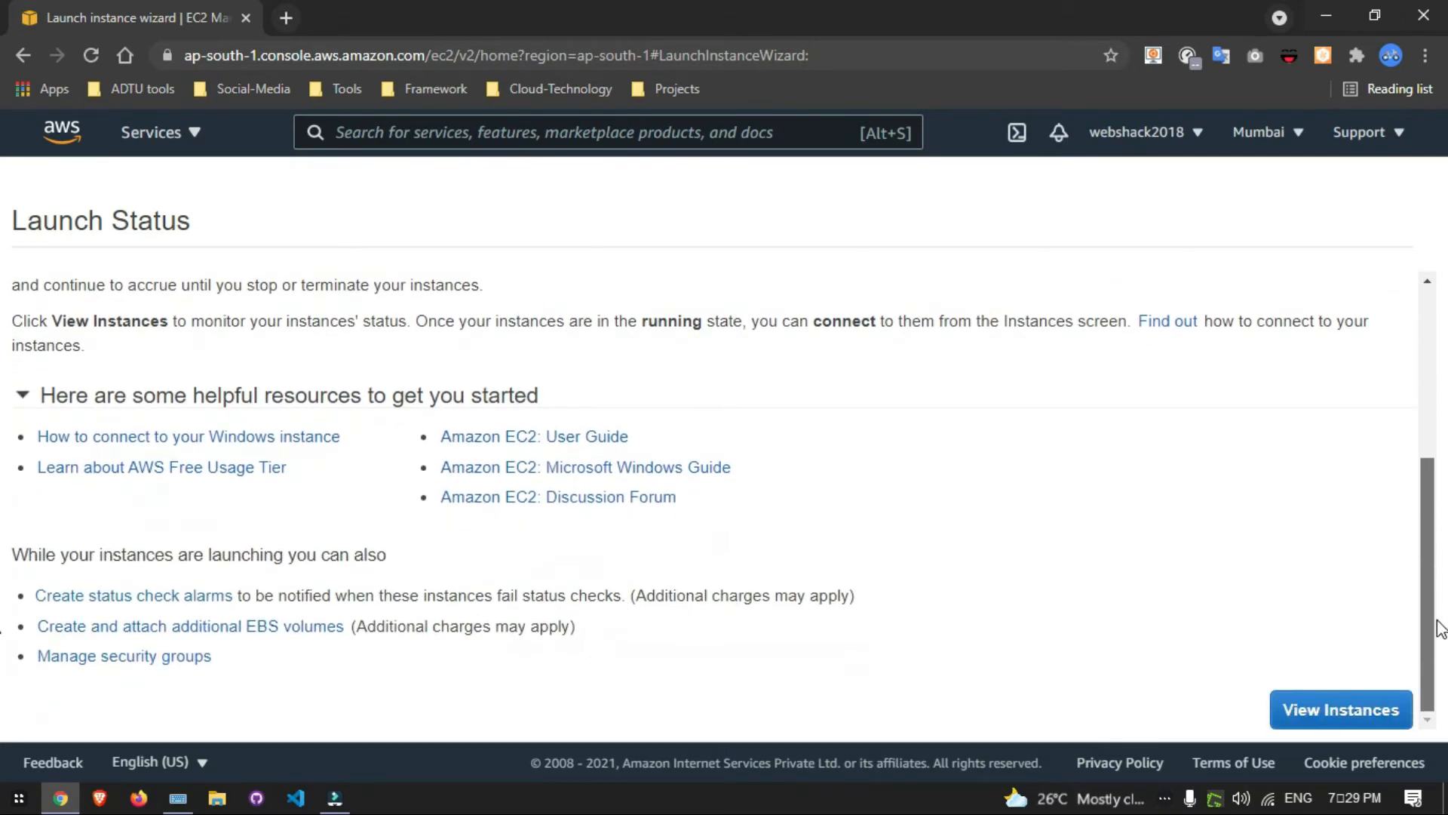
click(1303, 734)
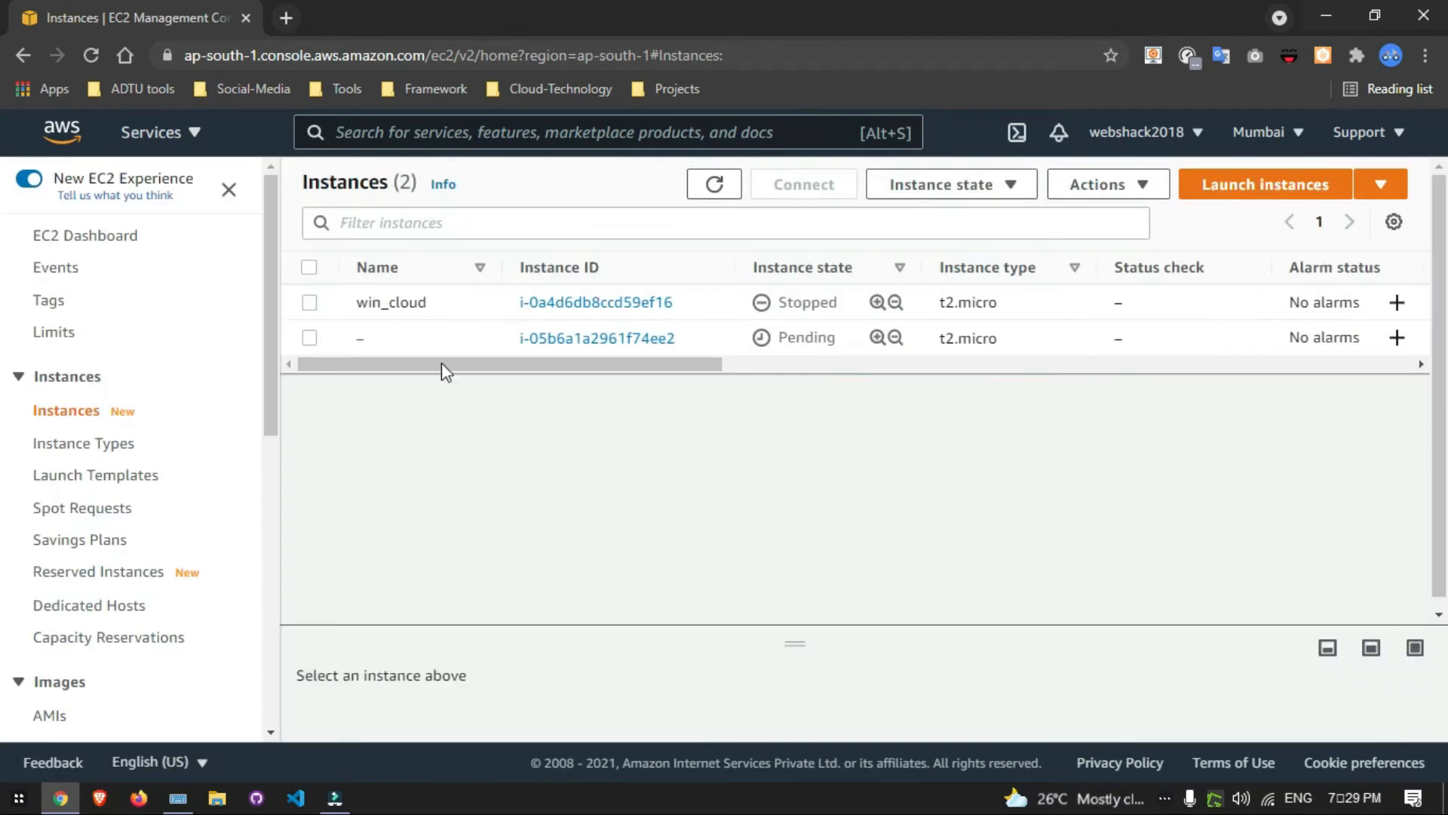
Step: Name the new unnamed instance techbuster and save the name
click(377, 340)
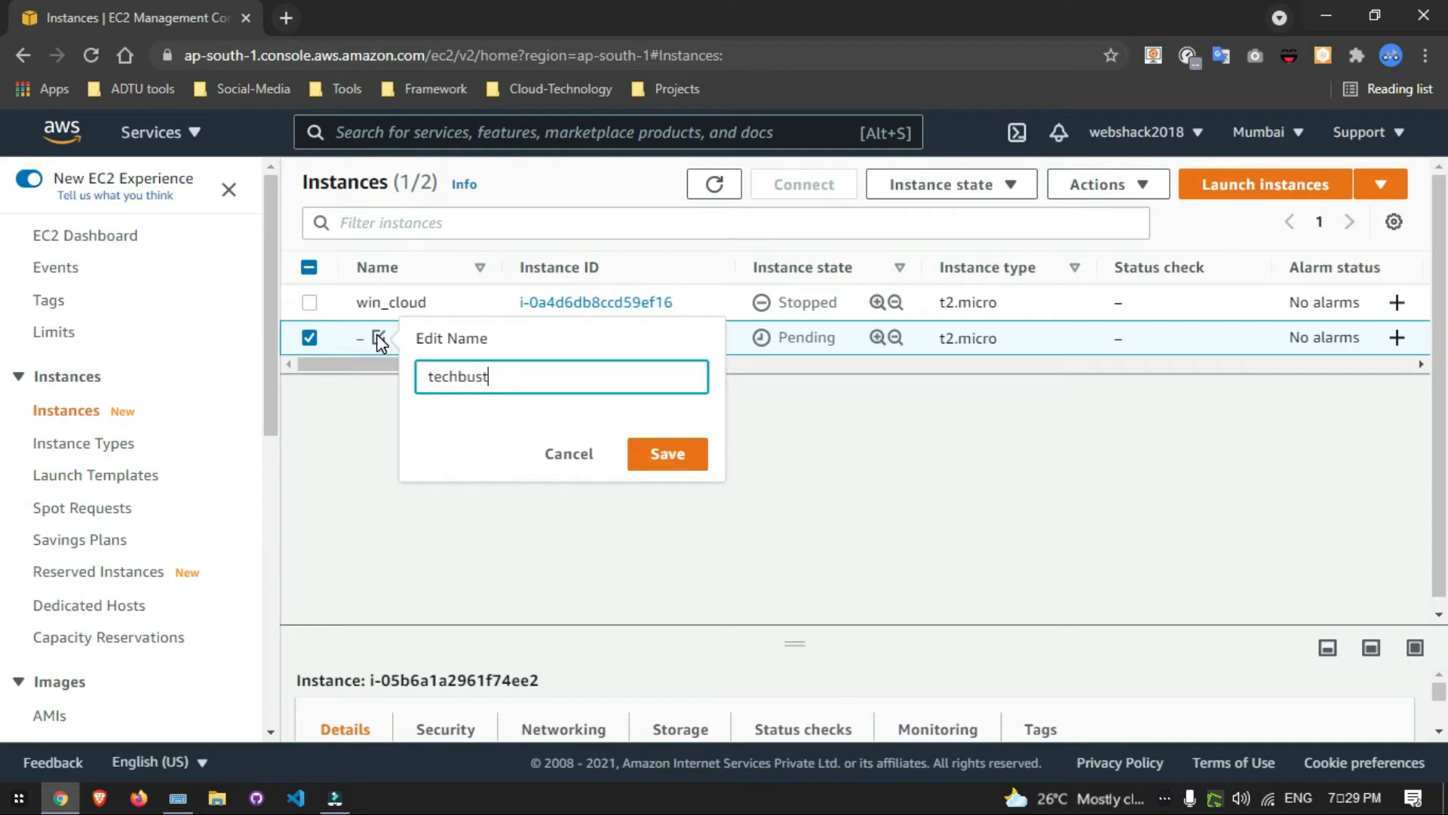
text(techbuster)
click(666, 462)
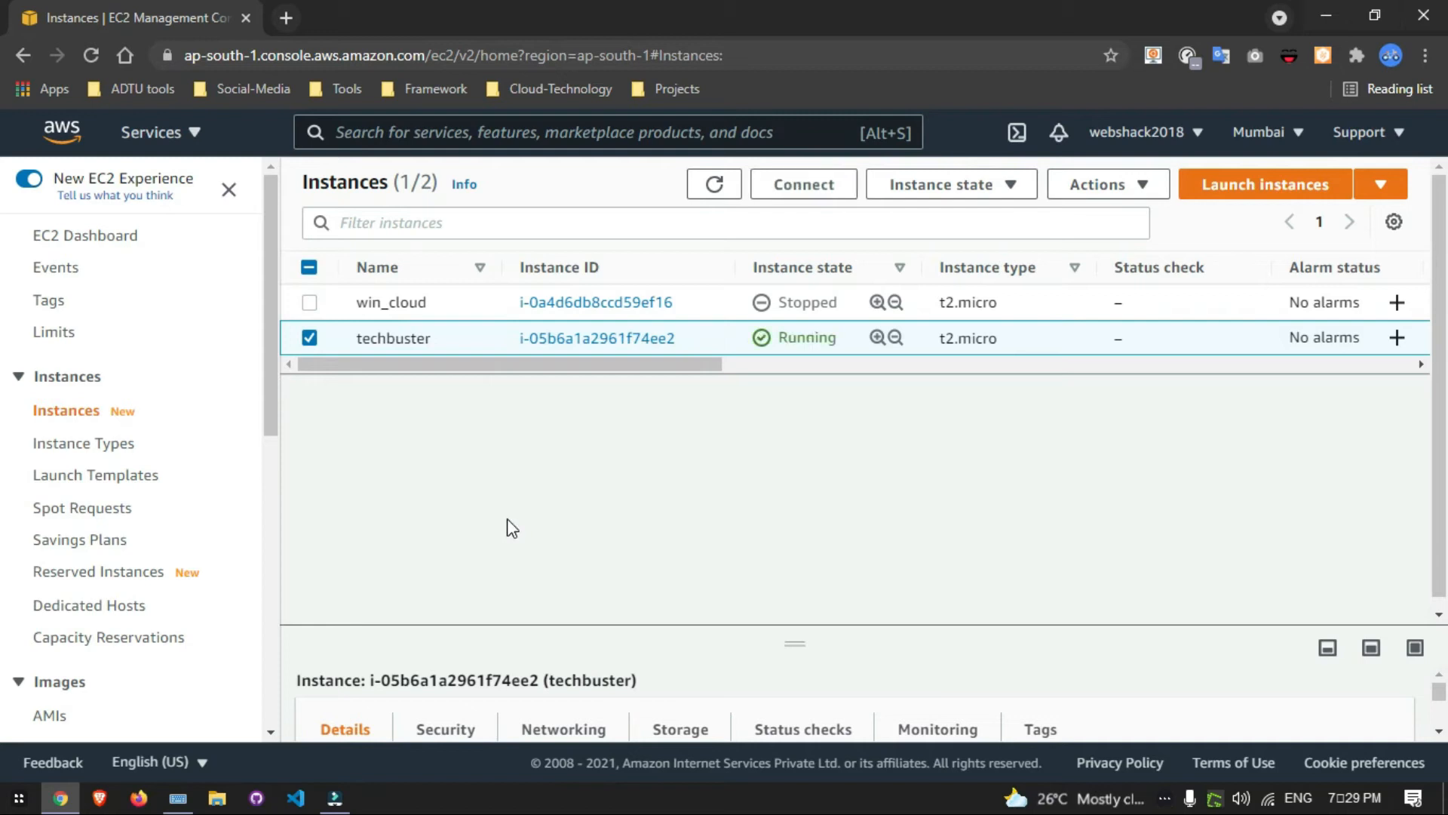
click(627, 528)
Step: Open the RDP client connection details for the techbuster instance and request its Windows password
click(802, 186)
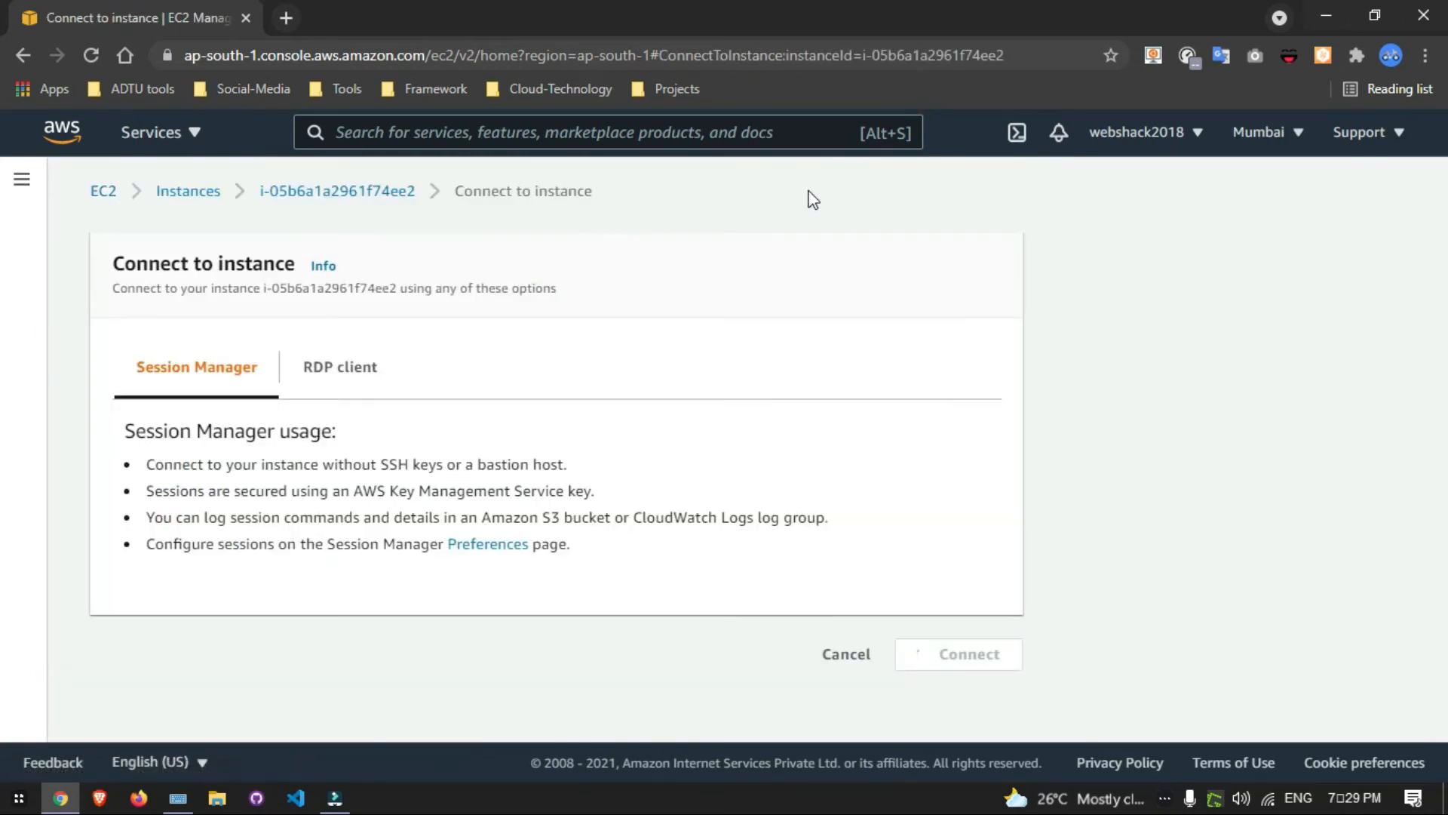
click(334, 375)
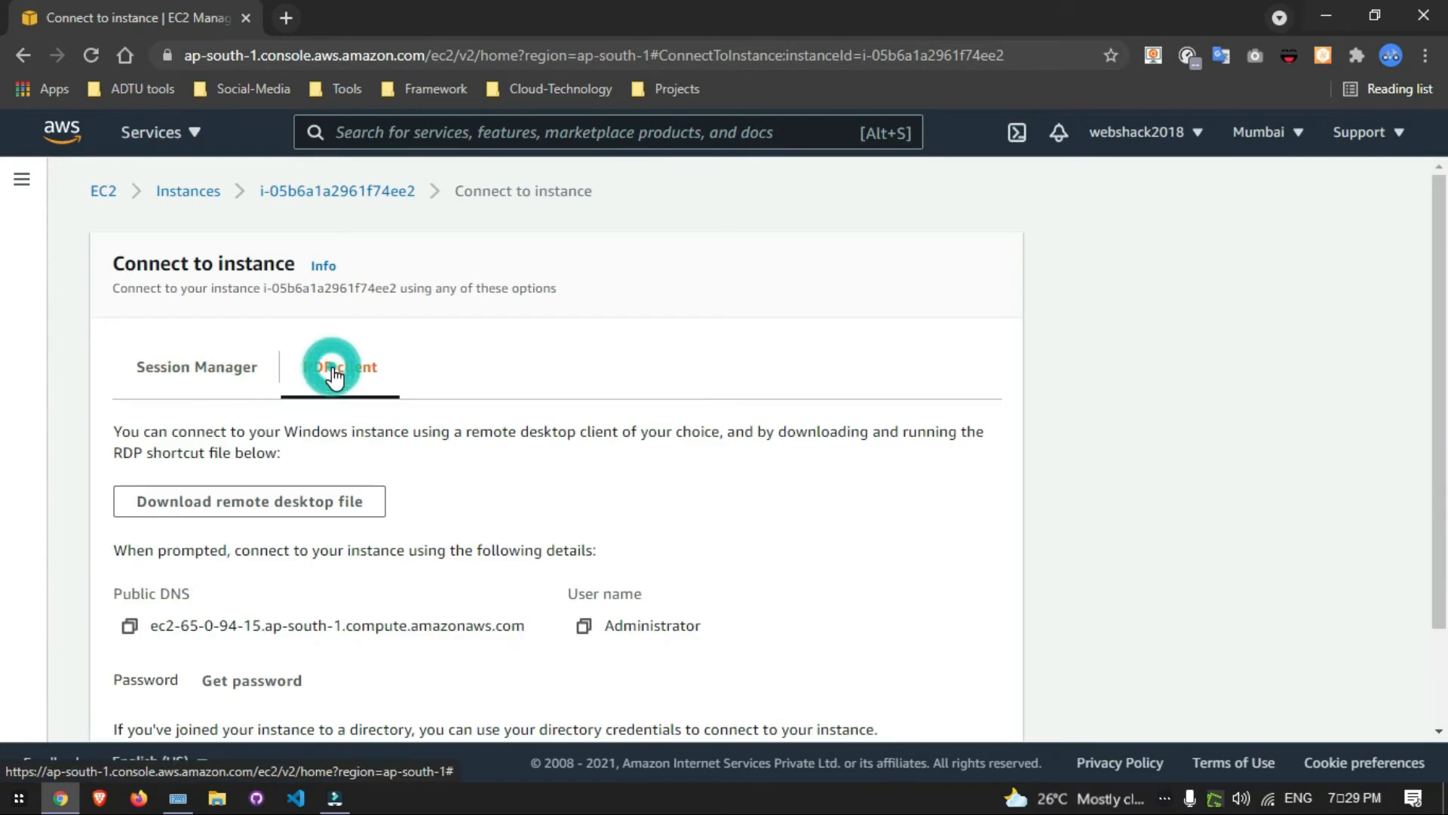
scroll(334, 375, down, 2)
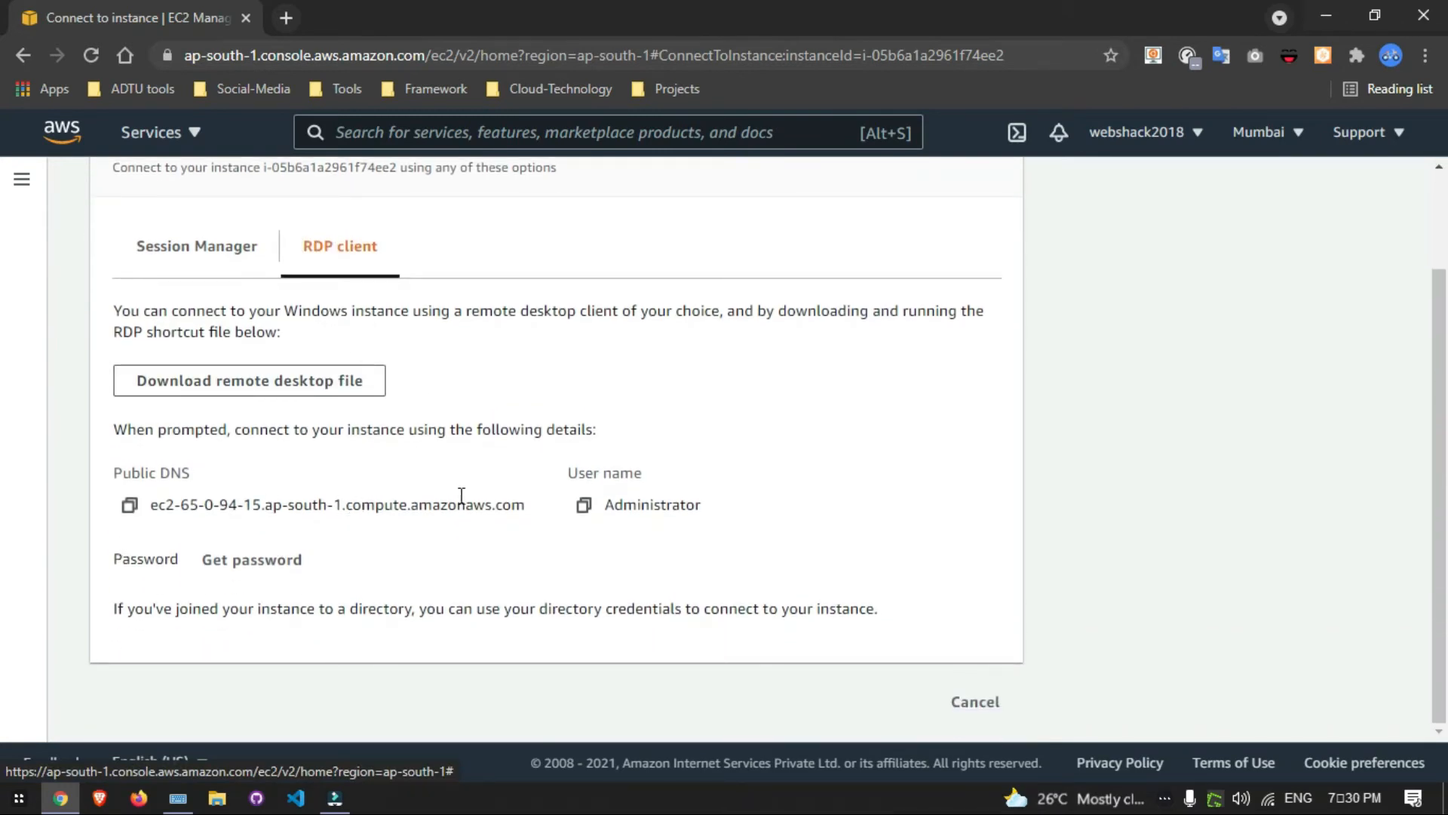
click(287, 559)
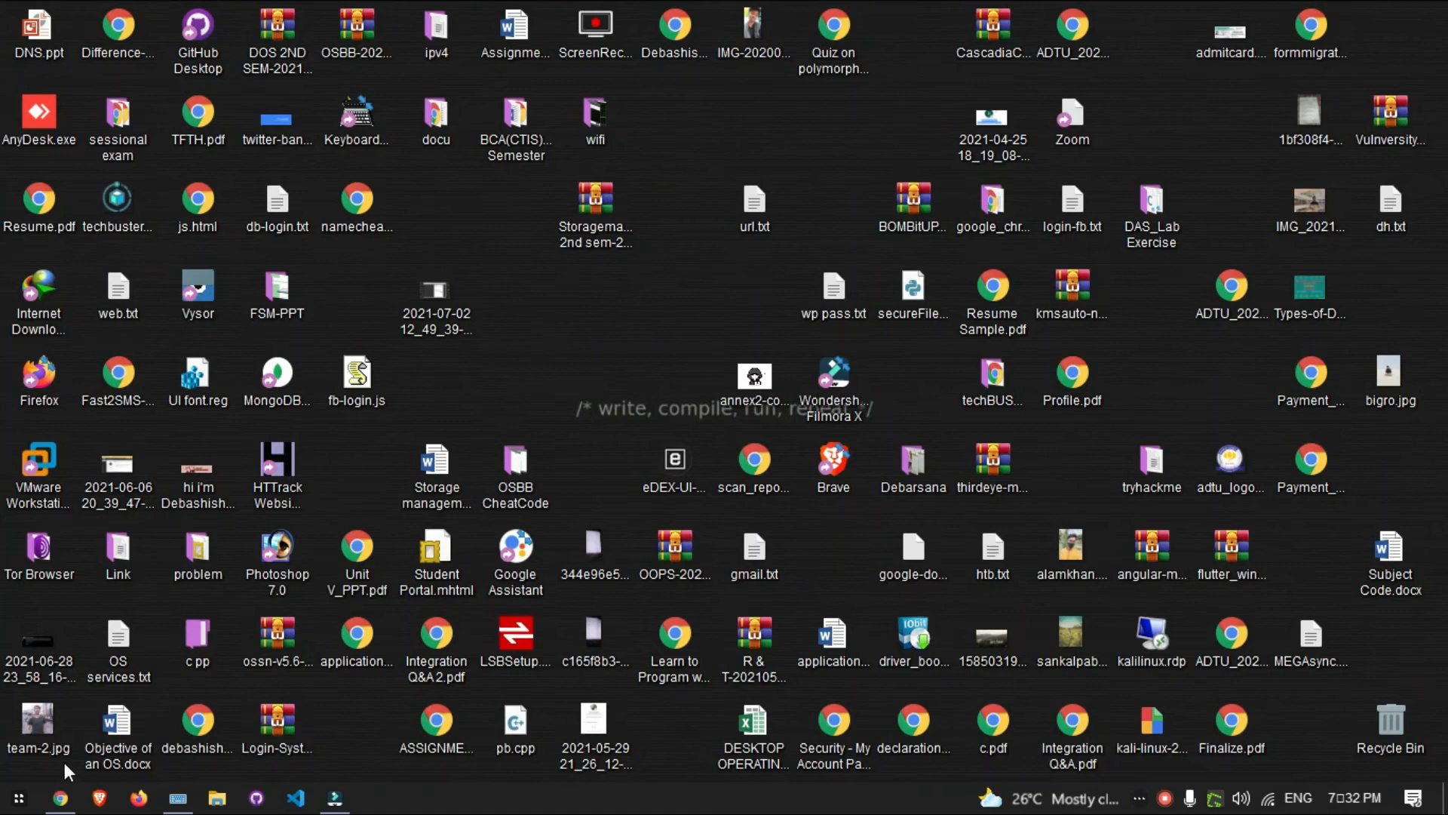
Step: Return to Chrome and load the window10_AWS.pem key file for decrypting the instance's Windows password
click(63, 803)
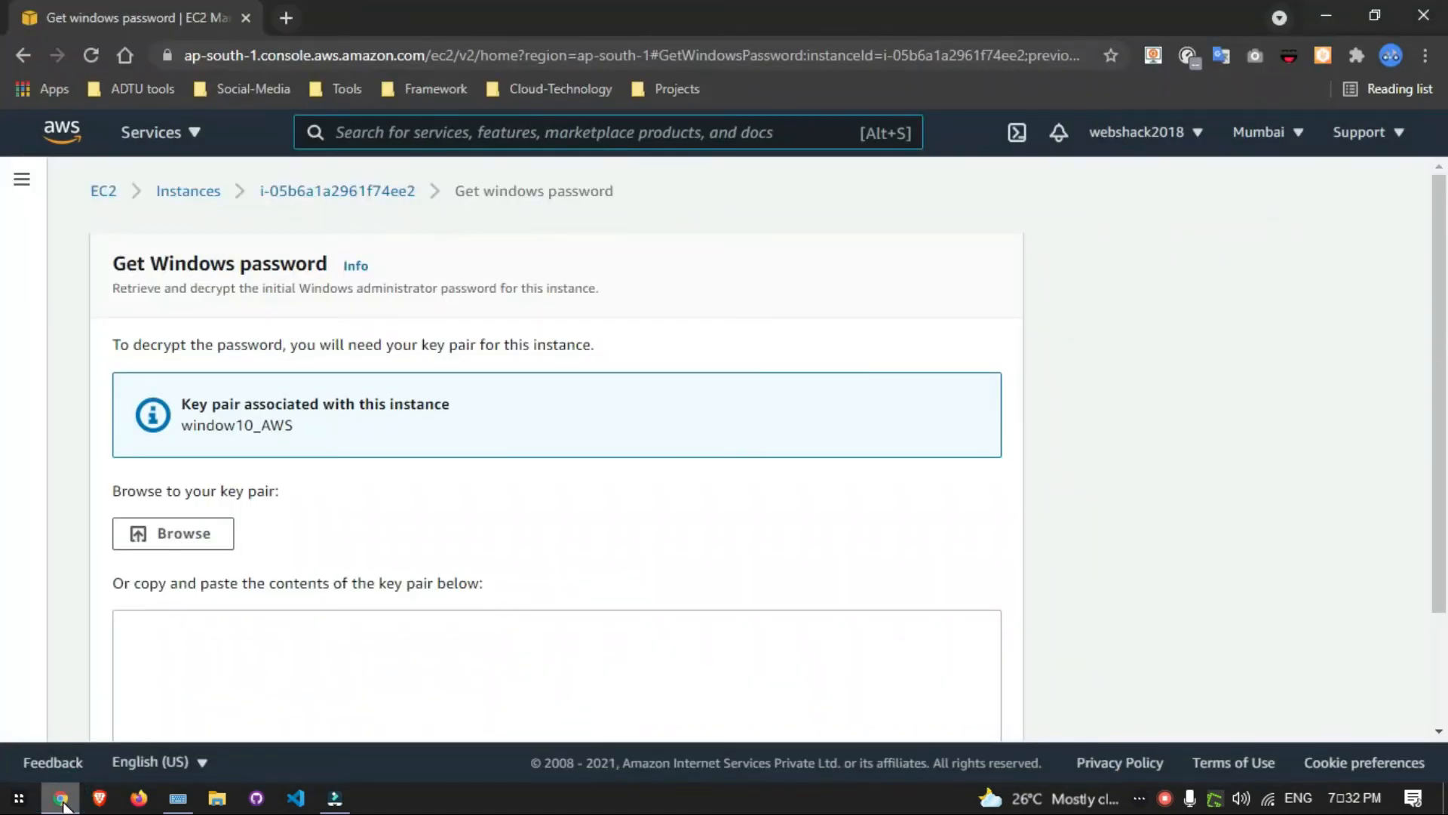
click(200, 537)
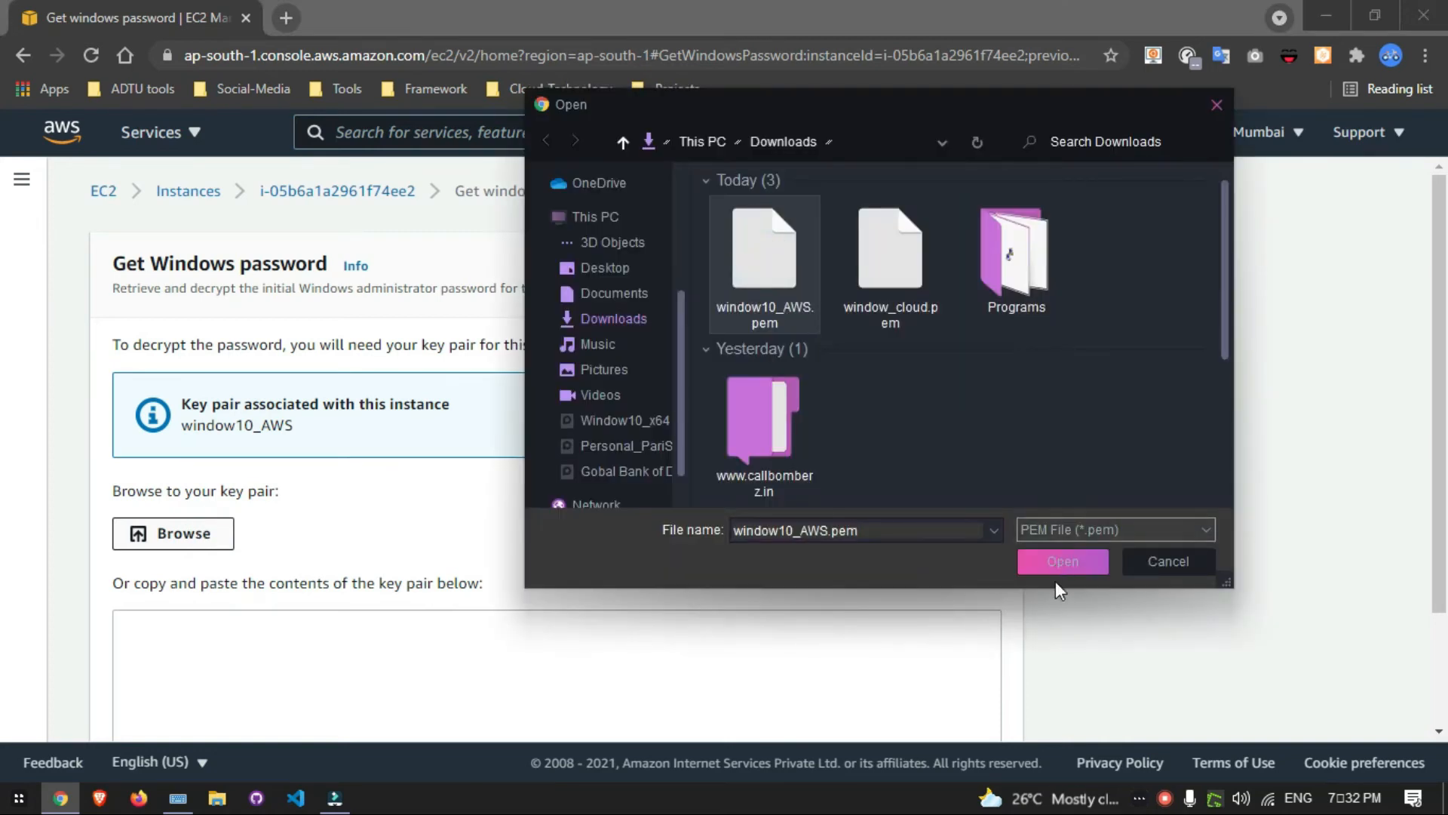
click(1056, 562)
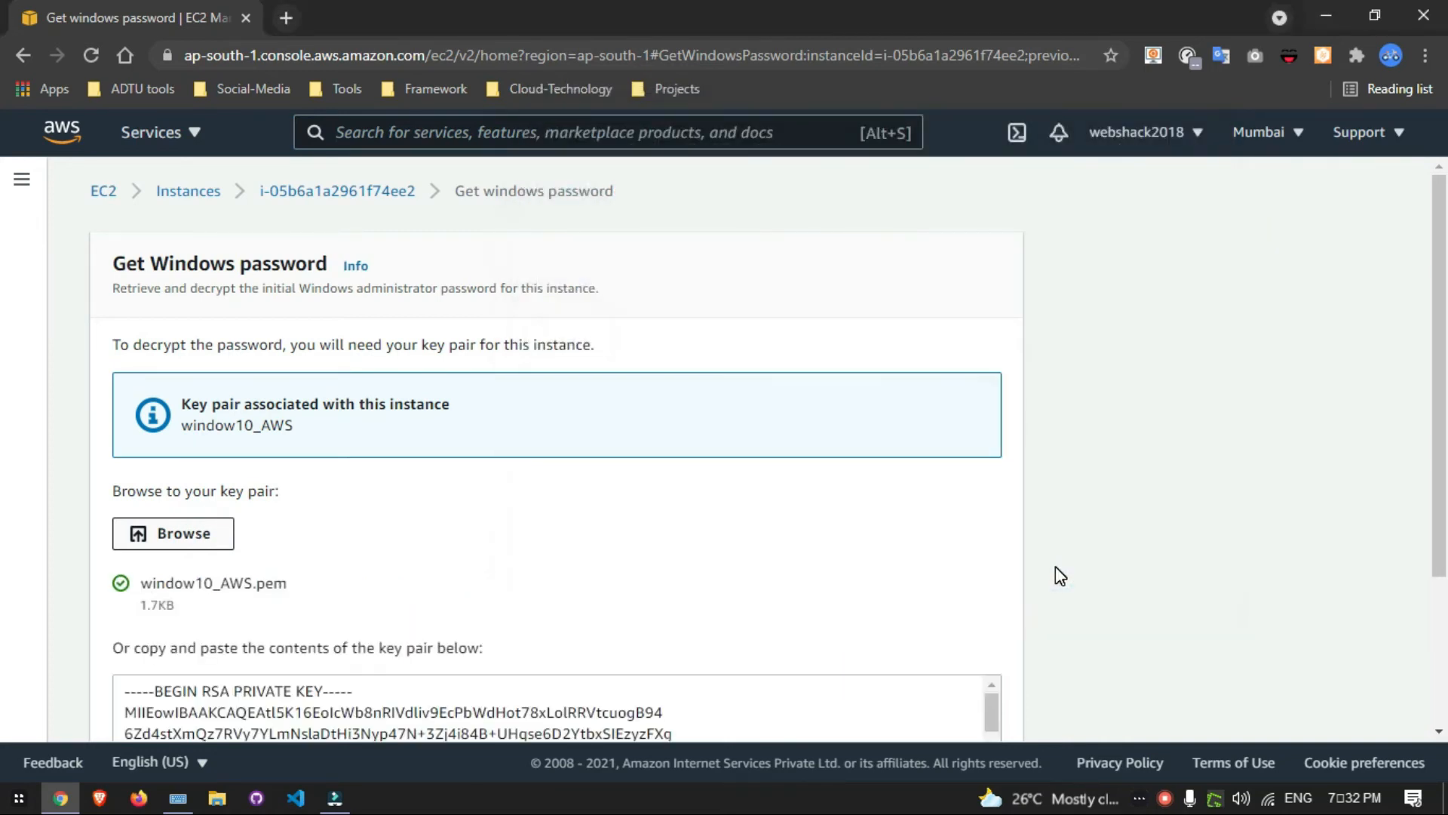
Step: Decrypt the instance's Windows password with the loaded key and download its remote desktop file
scroll(1422, 527, down, 3)
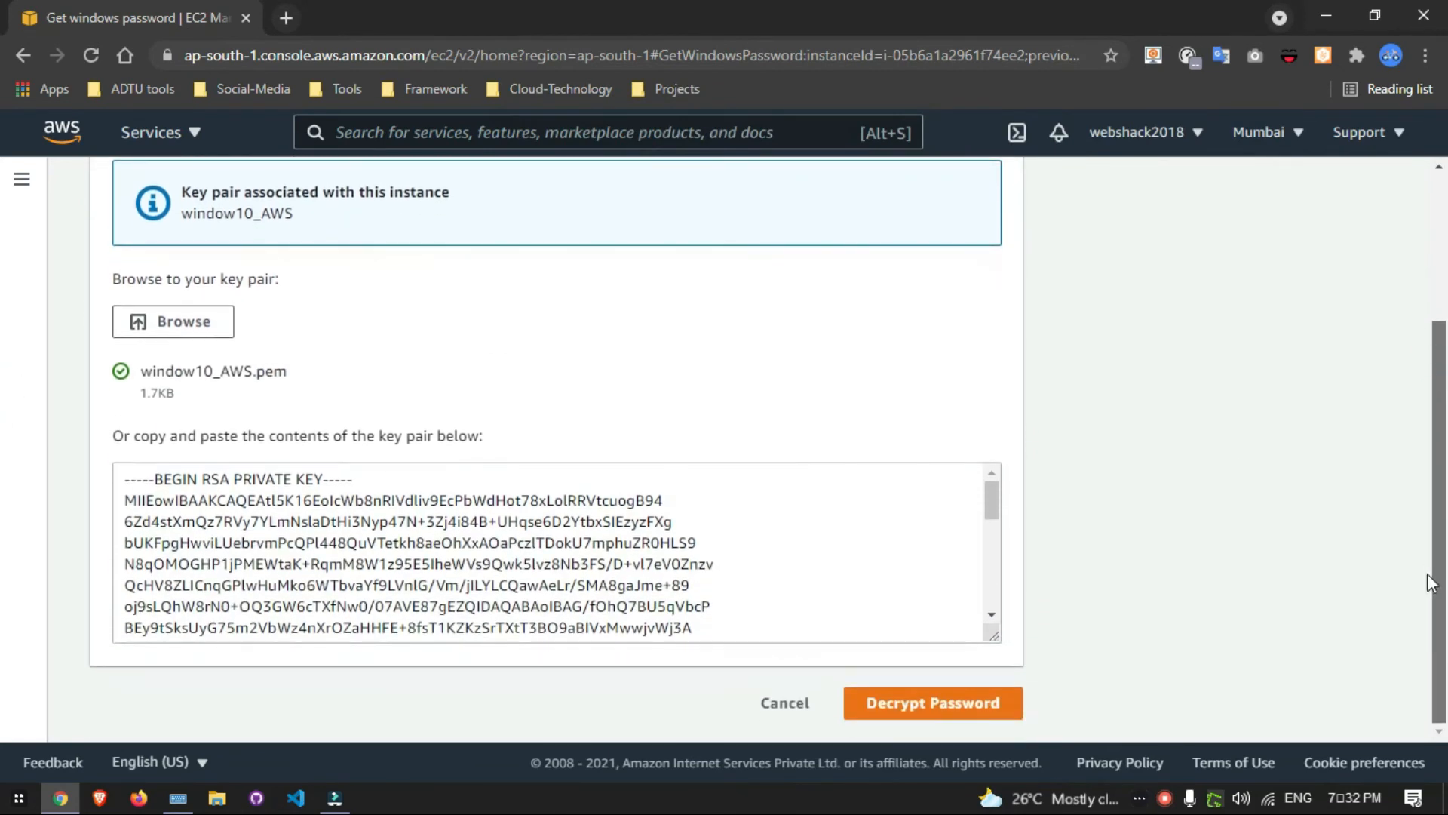
click(953, 713)
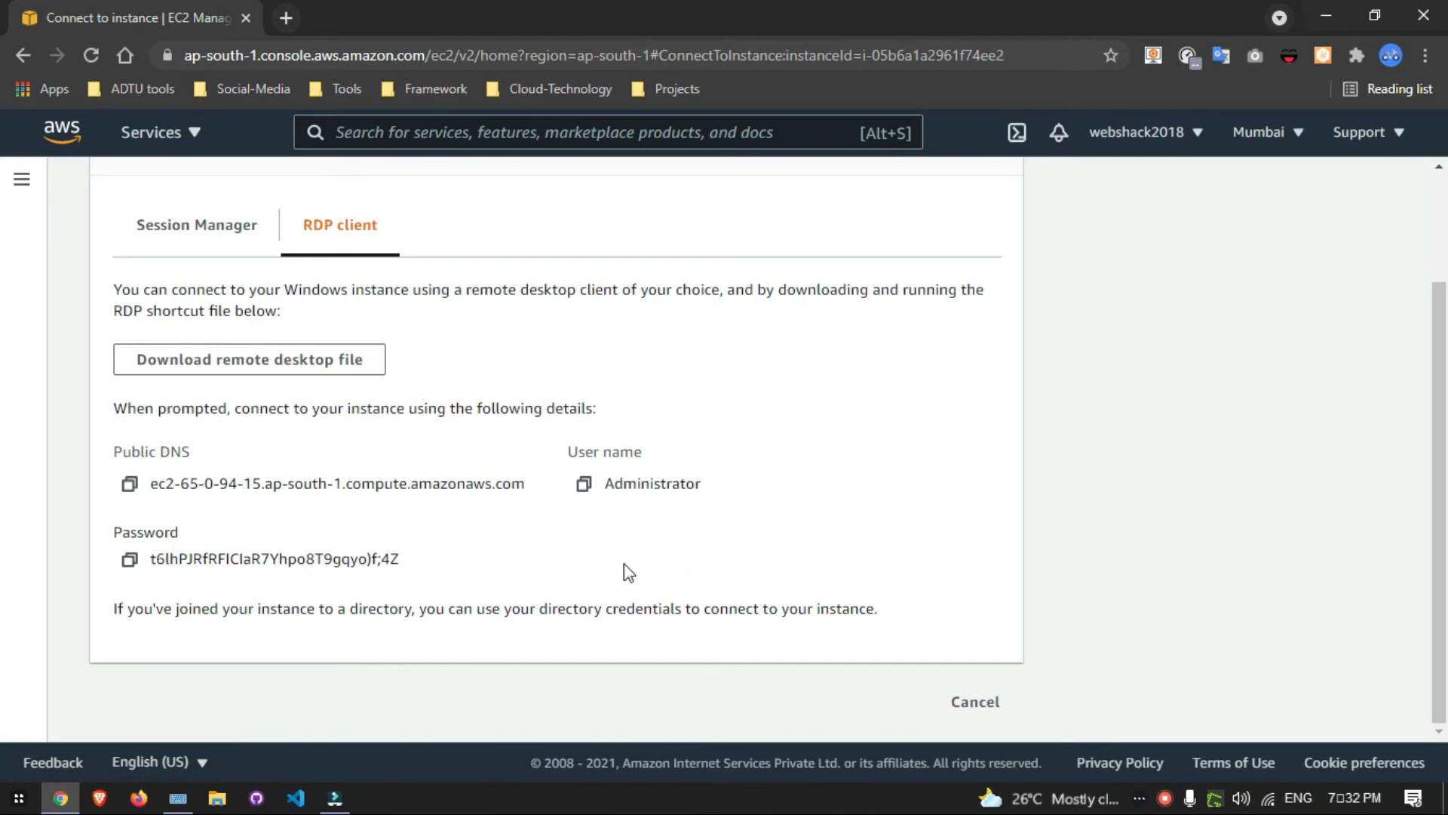
click(331, 375)
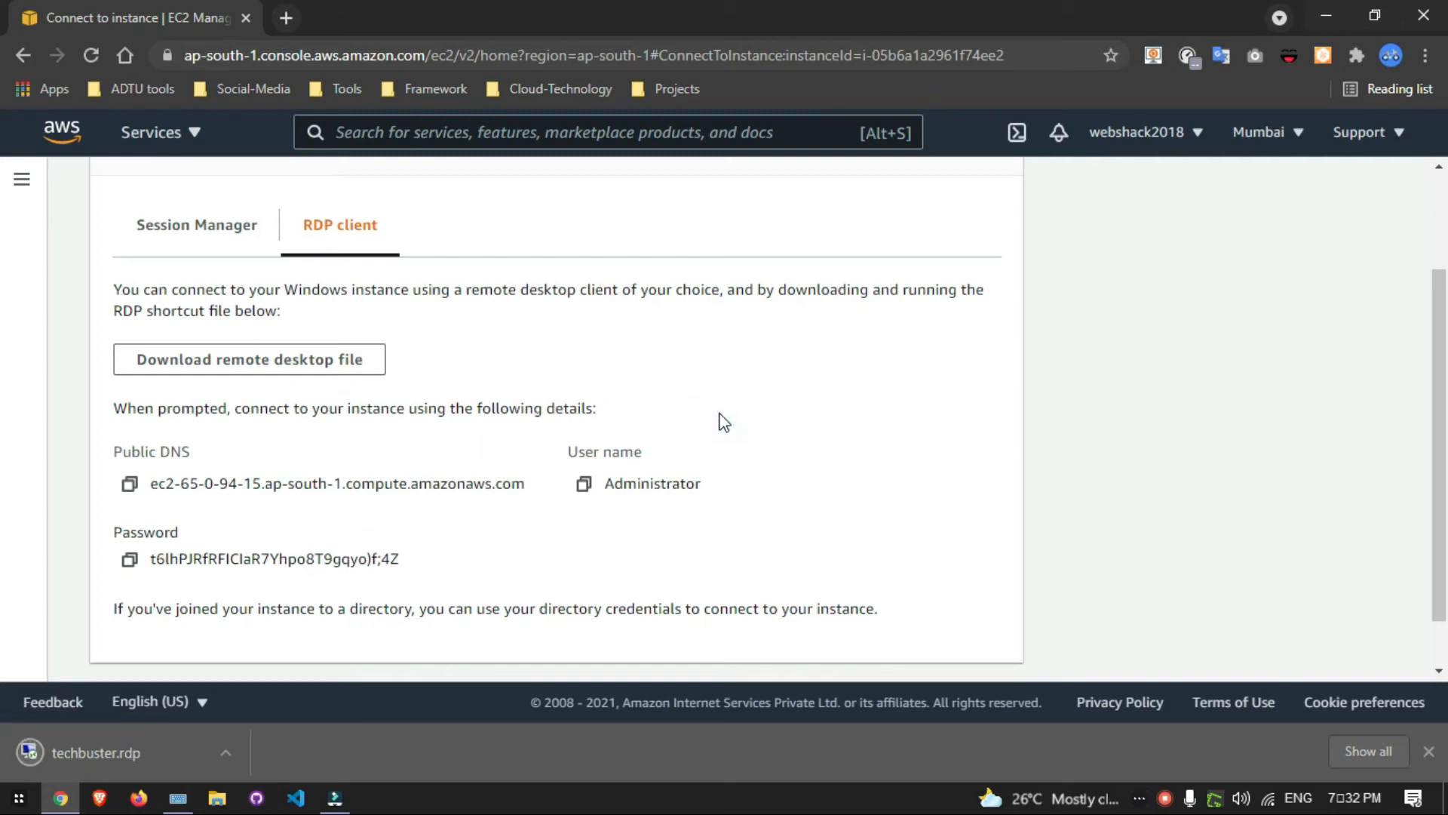
Step: Launch techbuster.rdp from the Downloads folder and copy the instance's decrypted password from the connection details
key(super+r)
text(down)
key(Down)
key(Return)
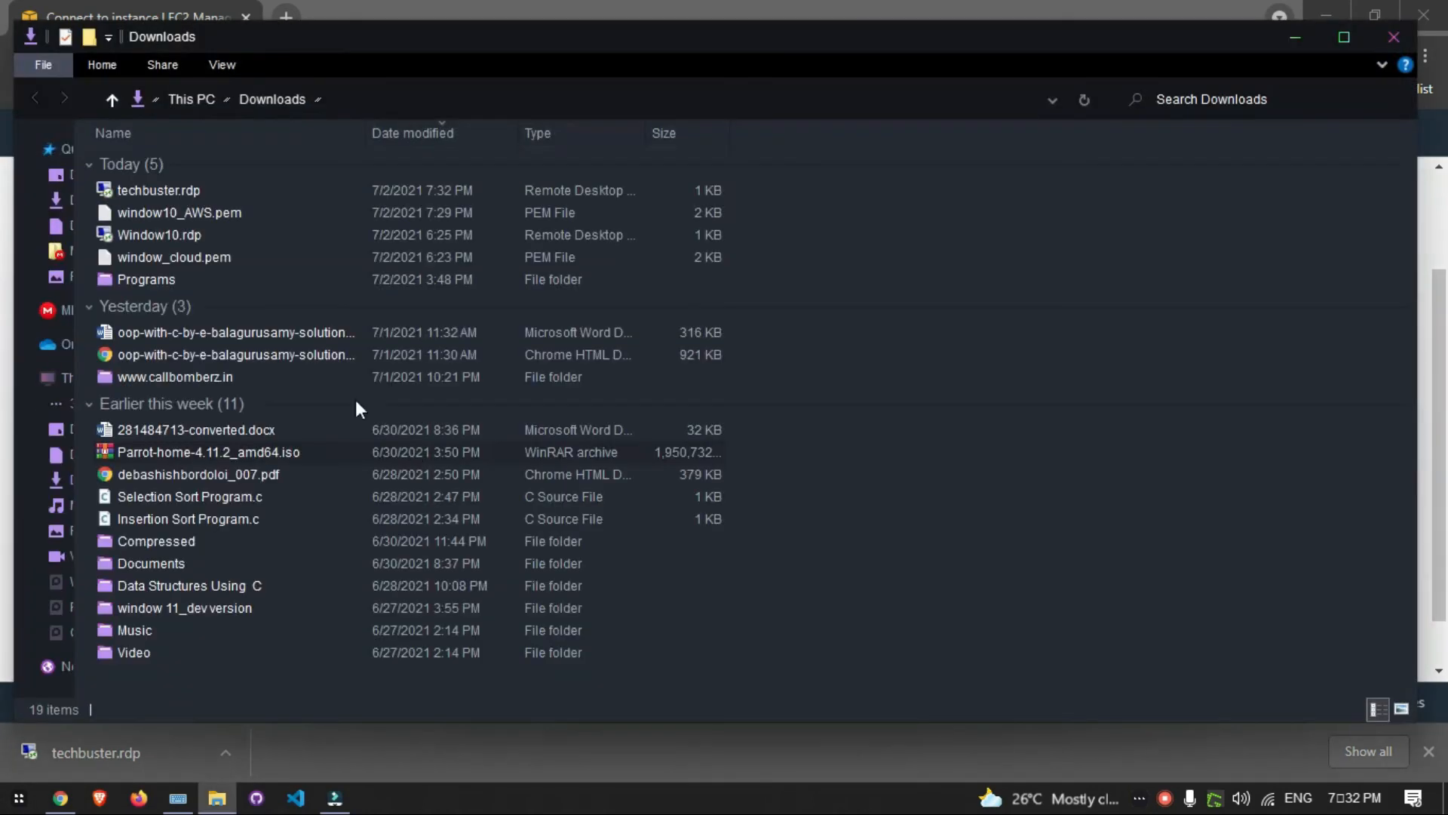
click(200, 189)
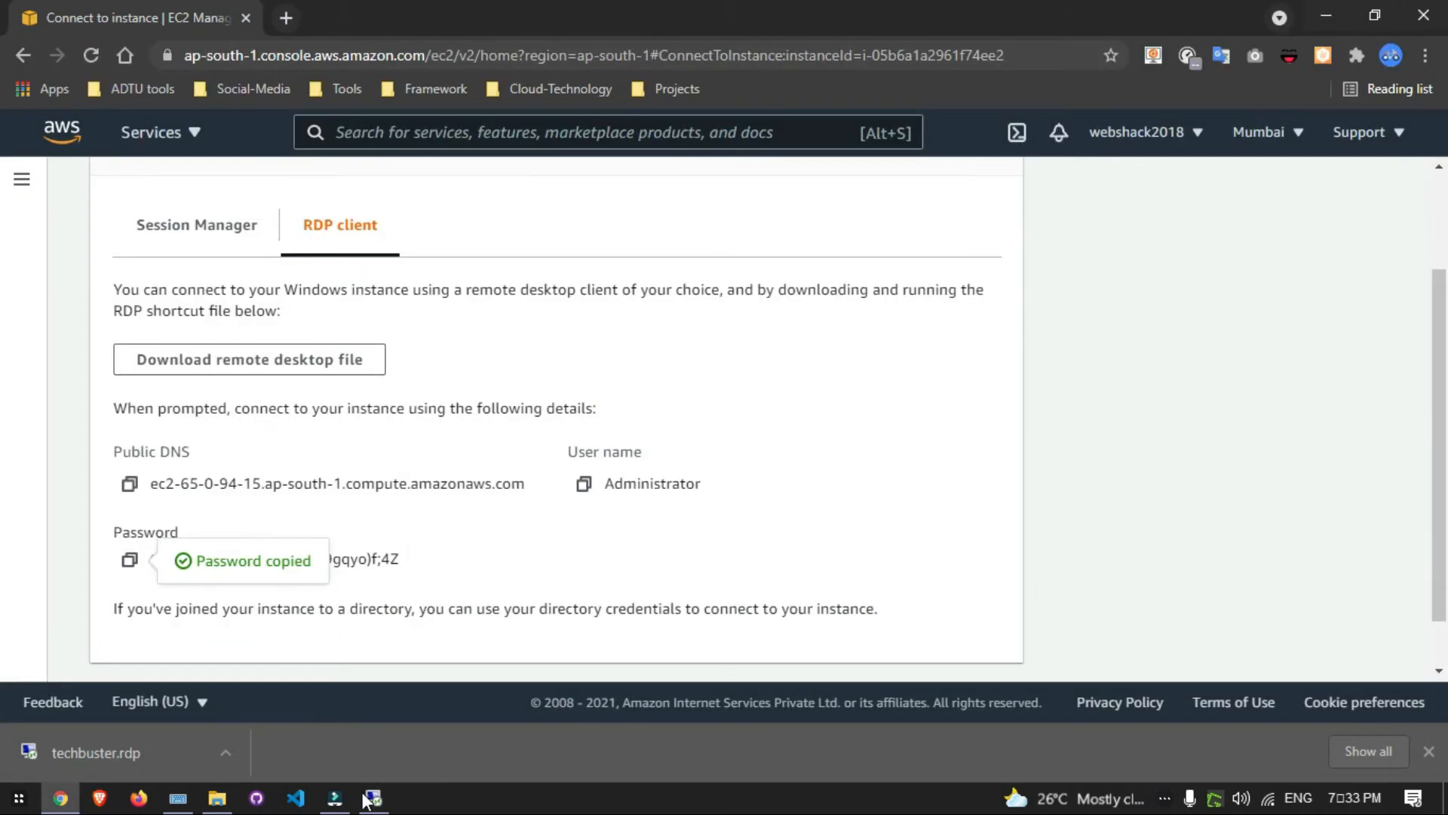
Step: Accept the unknown-publisher remote connection and sign in as Administrator with the copied password, choosing Remember me
click(363, 803)
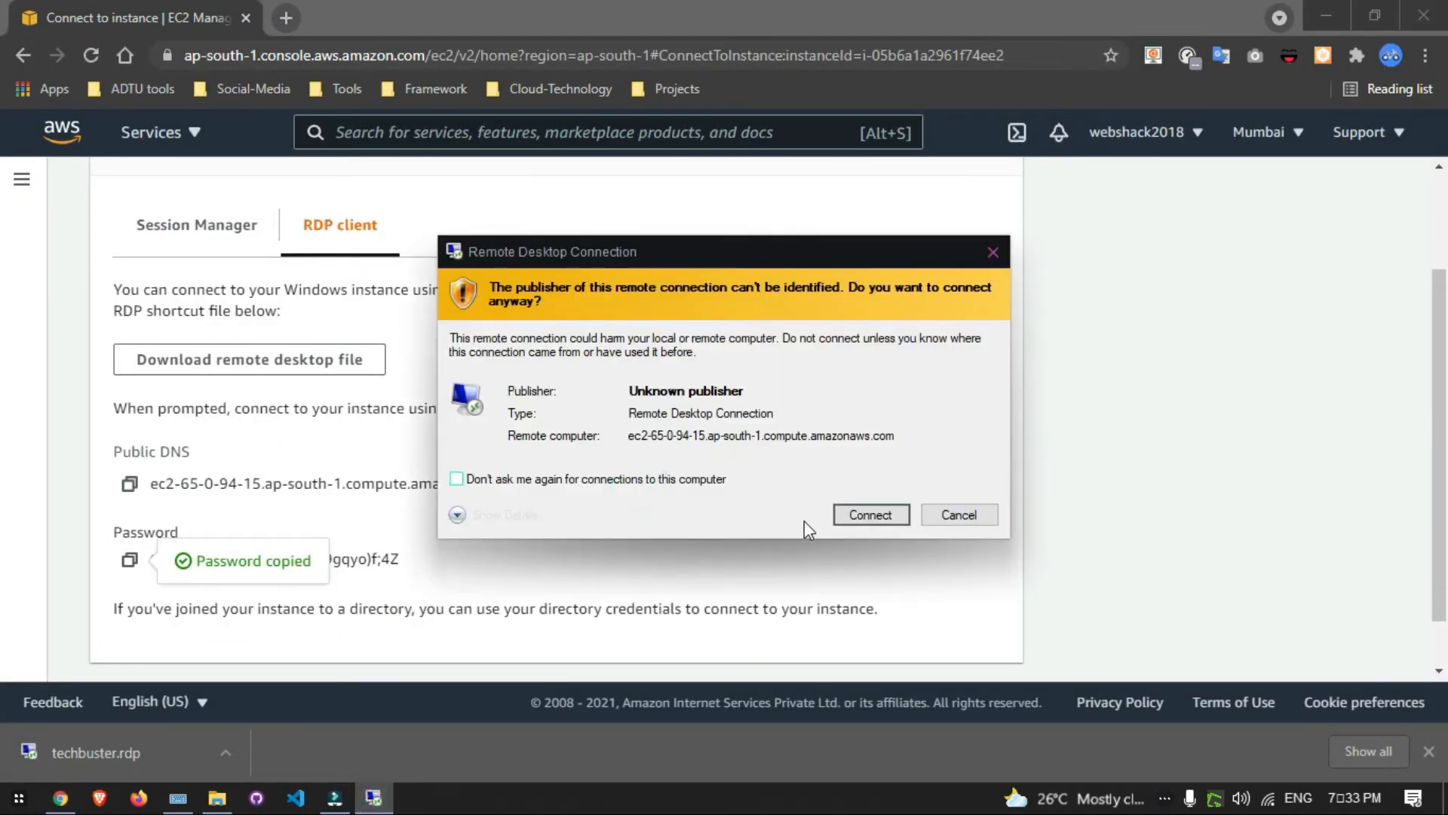
click(865, 509)
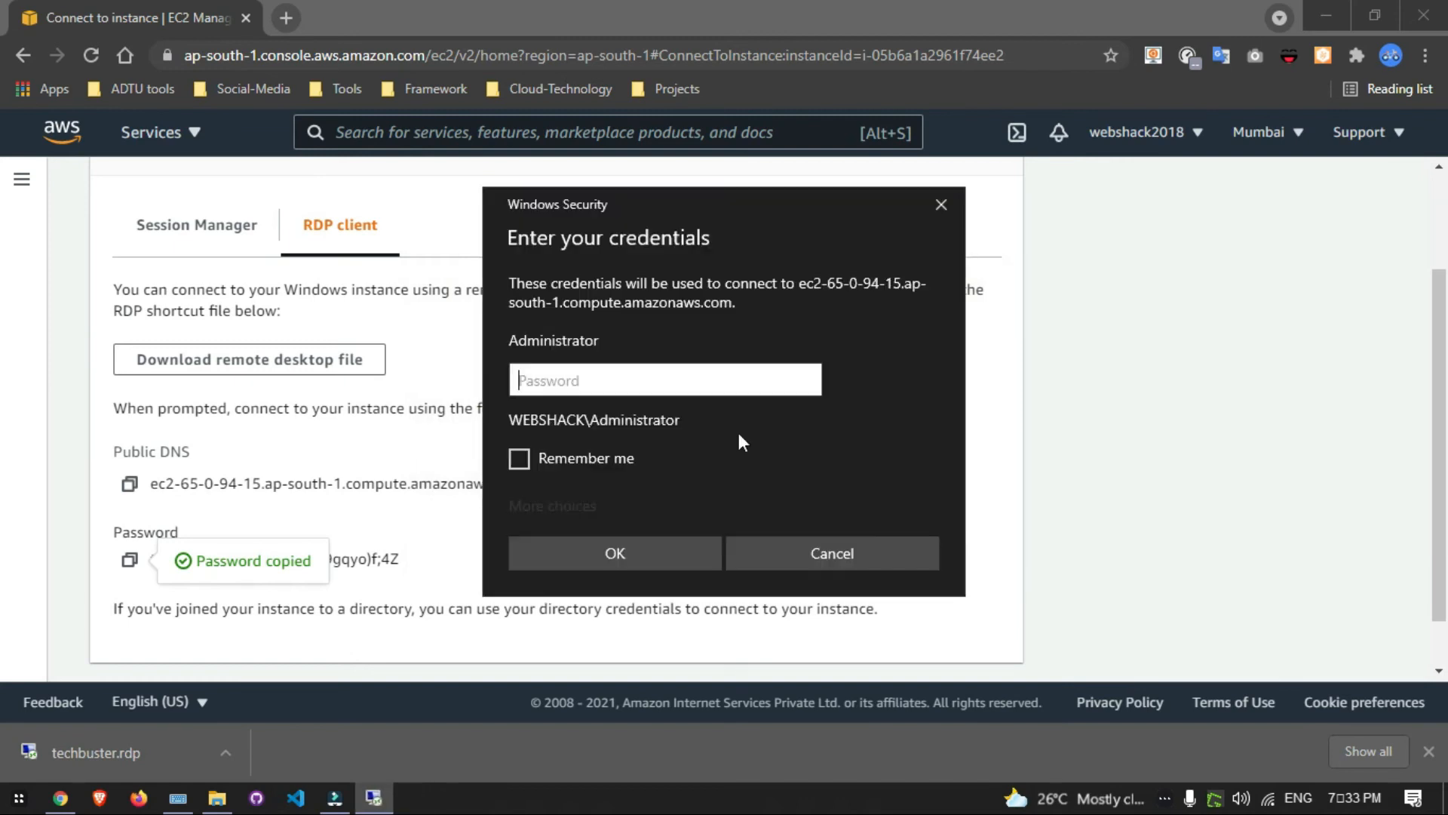
key(ctrl+v)
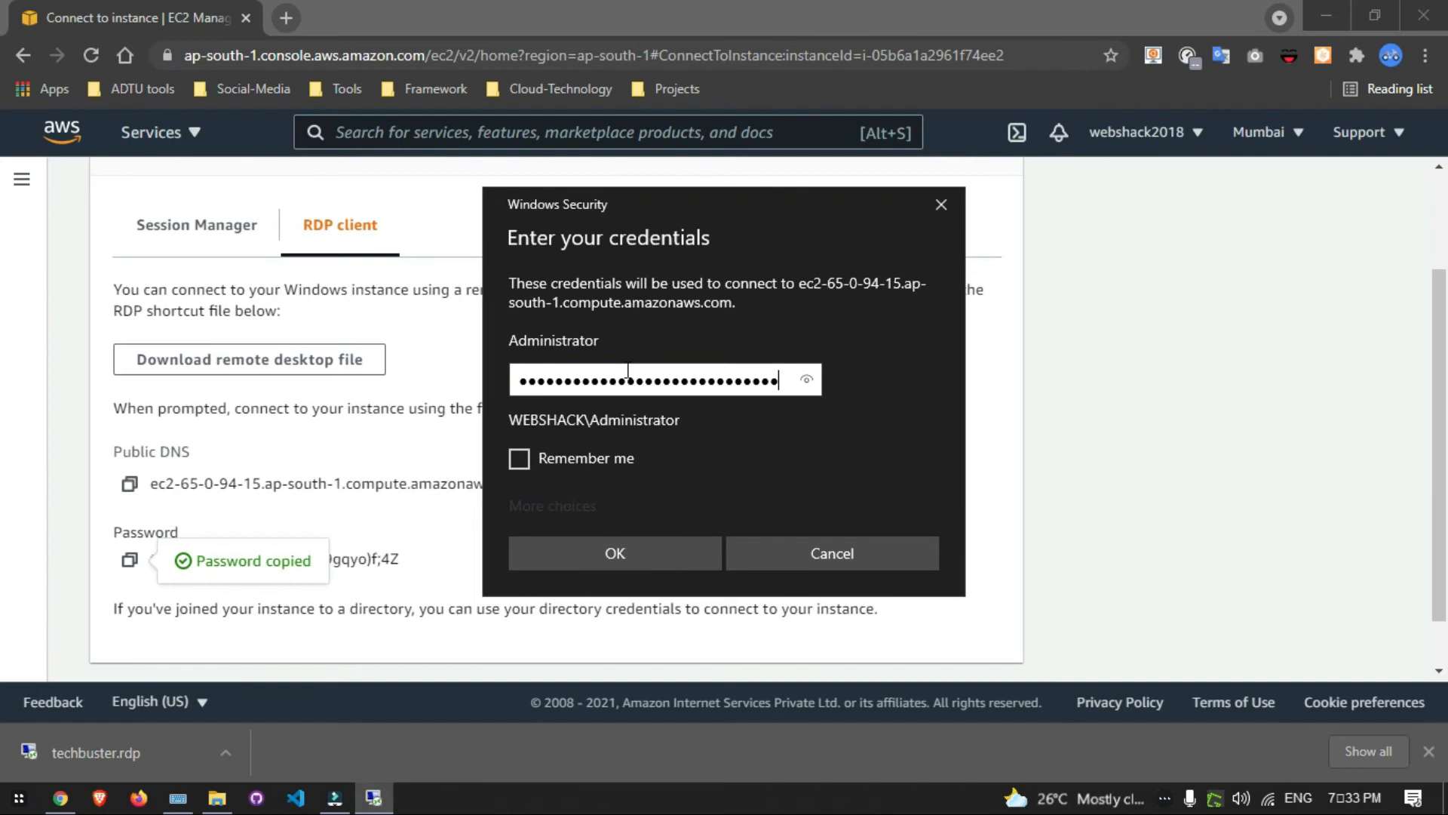
click(564, 458)
click(573, 551)
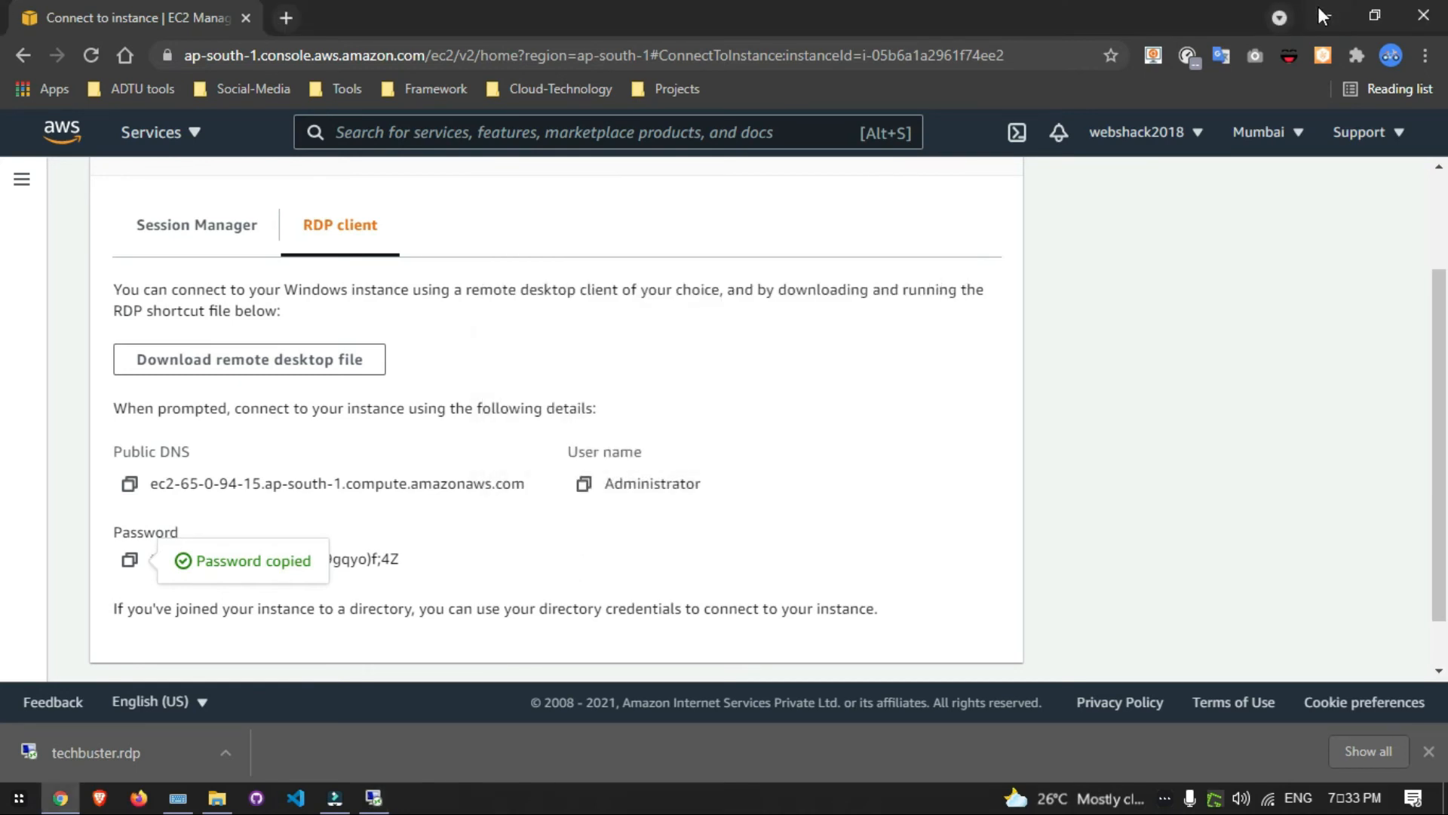
click(1320, 7)
click(793, 573)
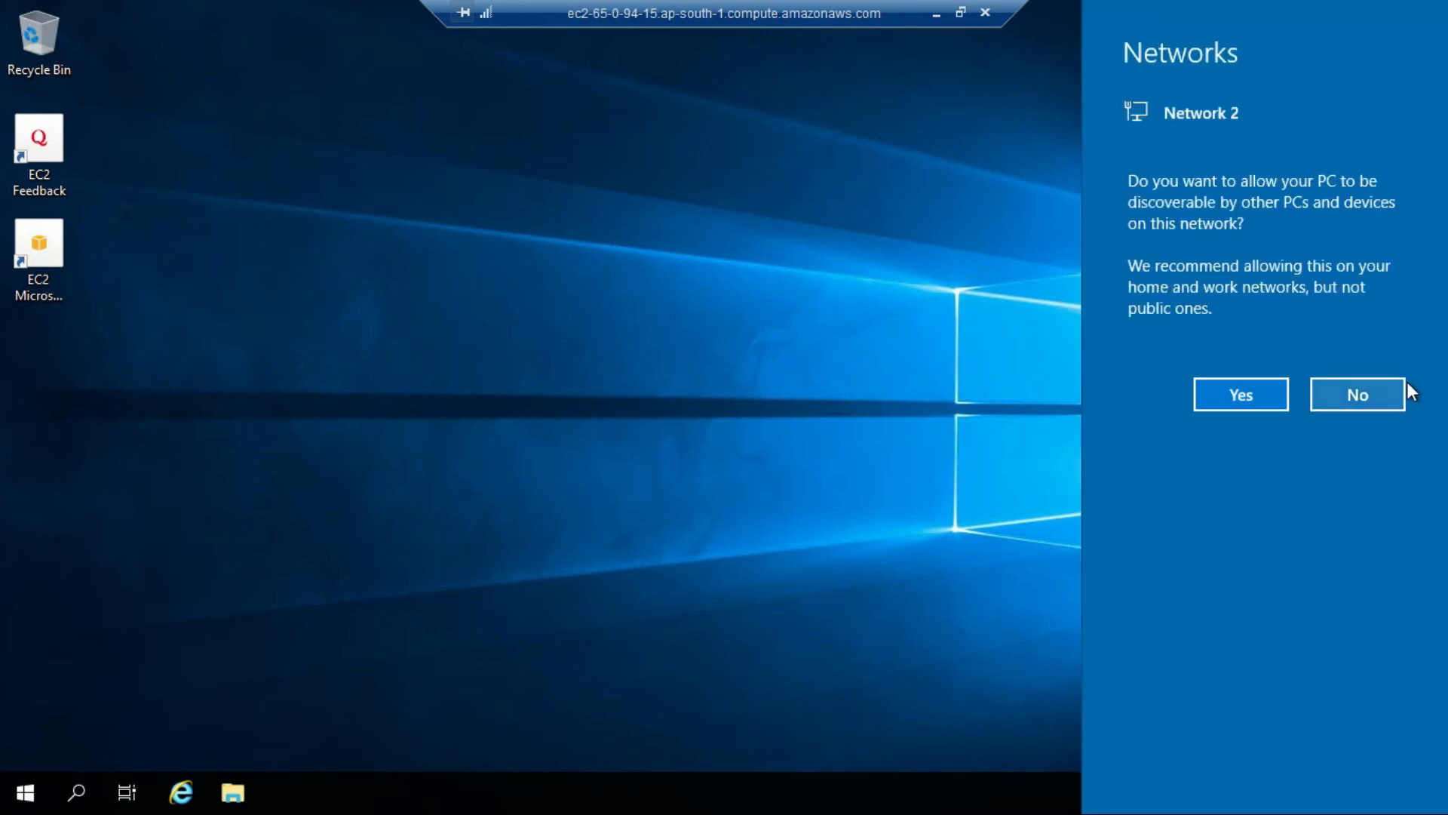
Step: Decline making the remote PC discoverable on Network 2 and refresh its desktop
click(1366, 386)
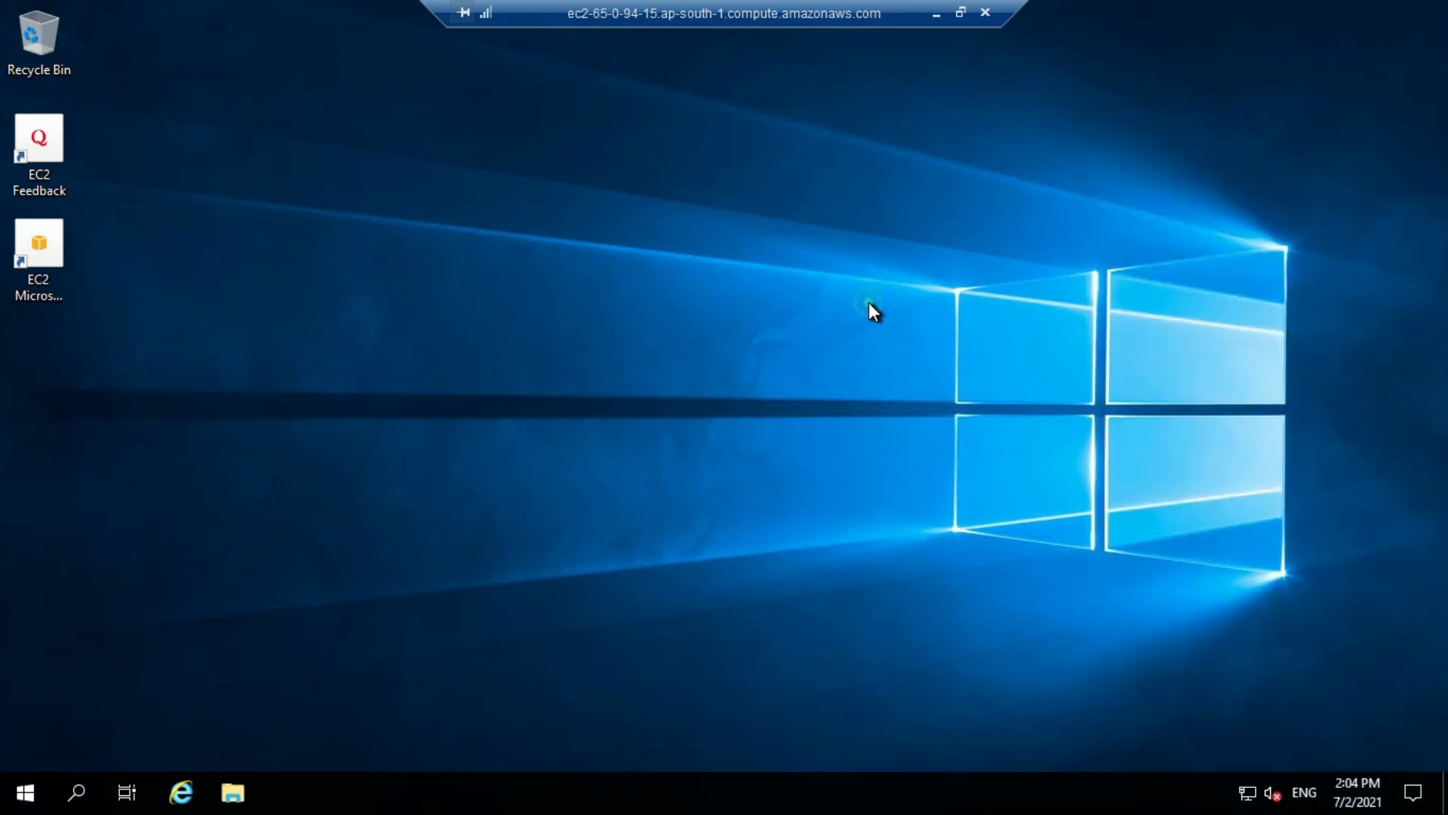
right_click(467, 217)
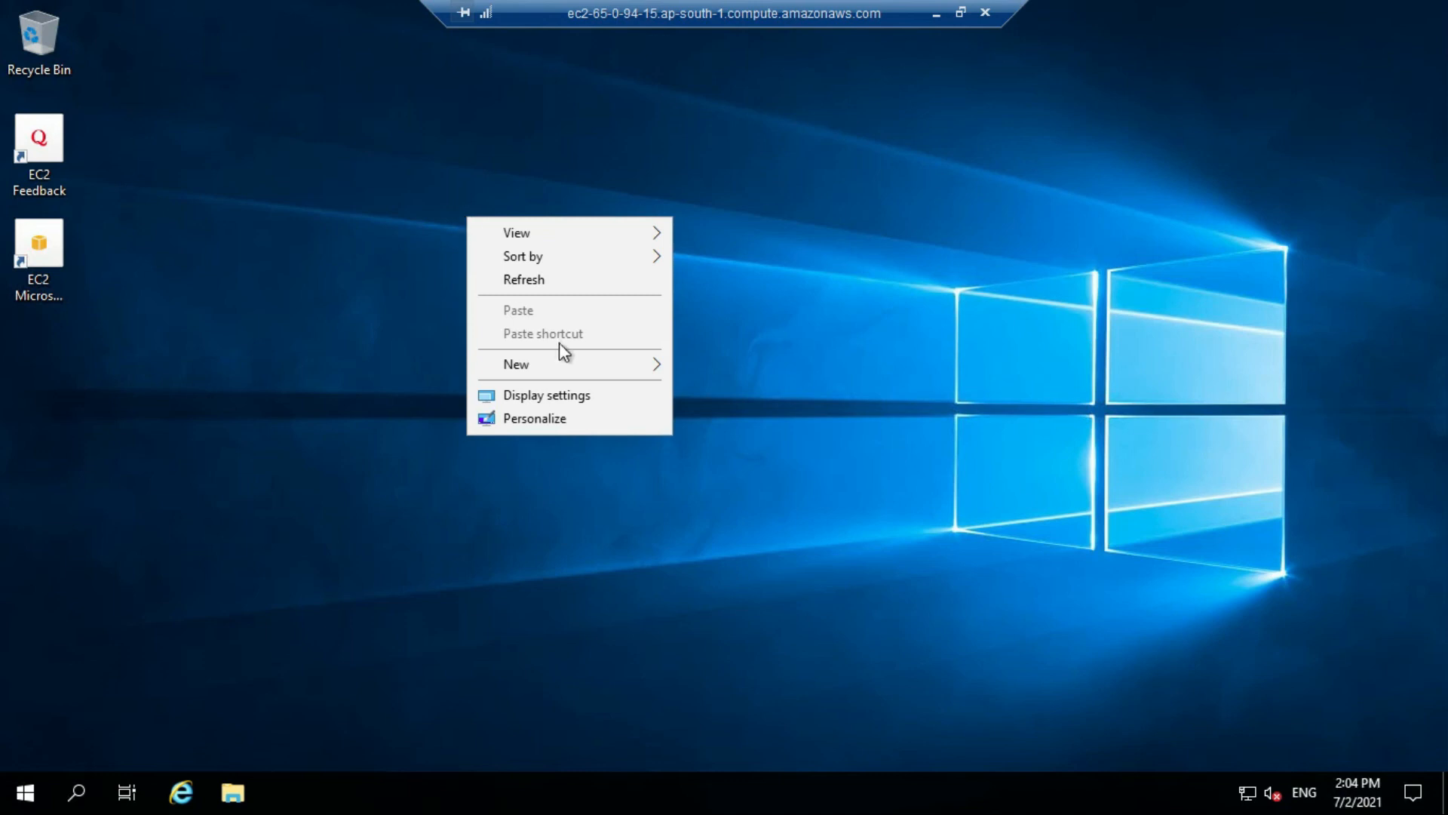
click(530, 287)
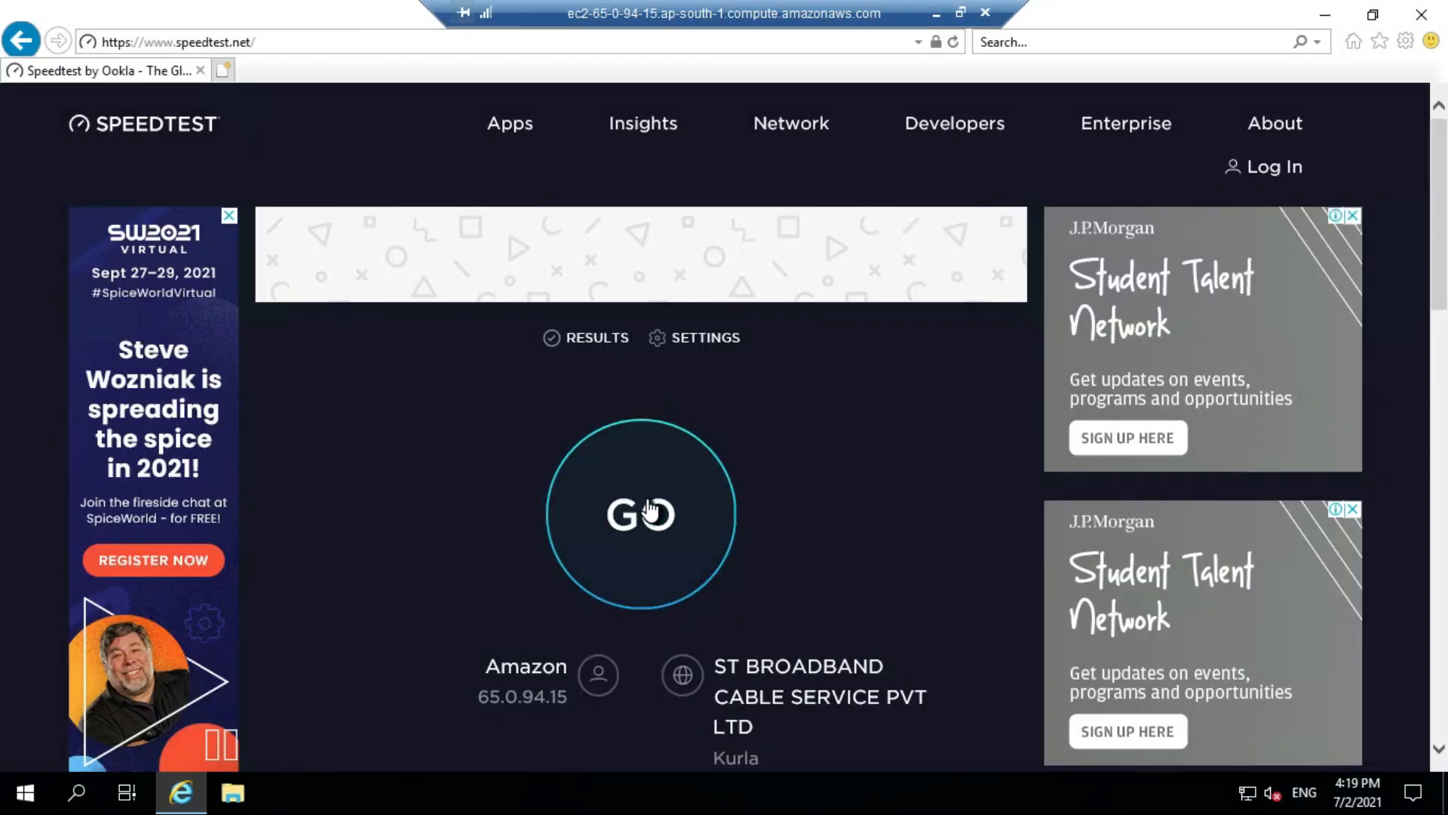
Step: Run the internet speed test on speedtest.net inside the remote instance and check its ping, download and upload speeds
click(650, 510)
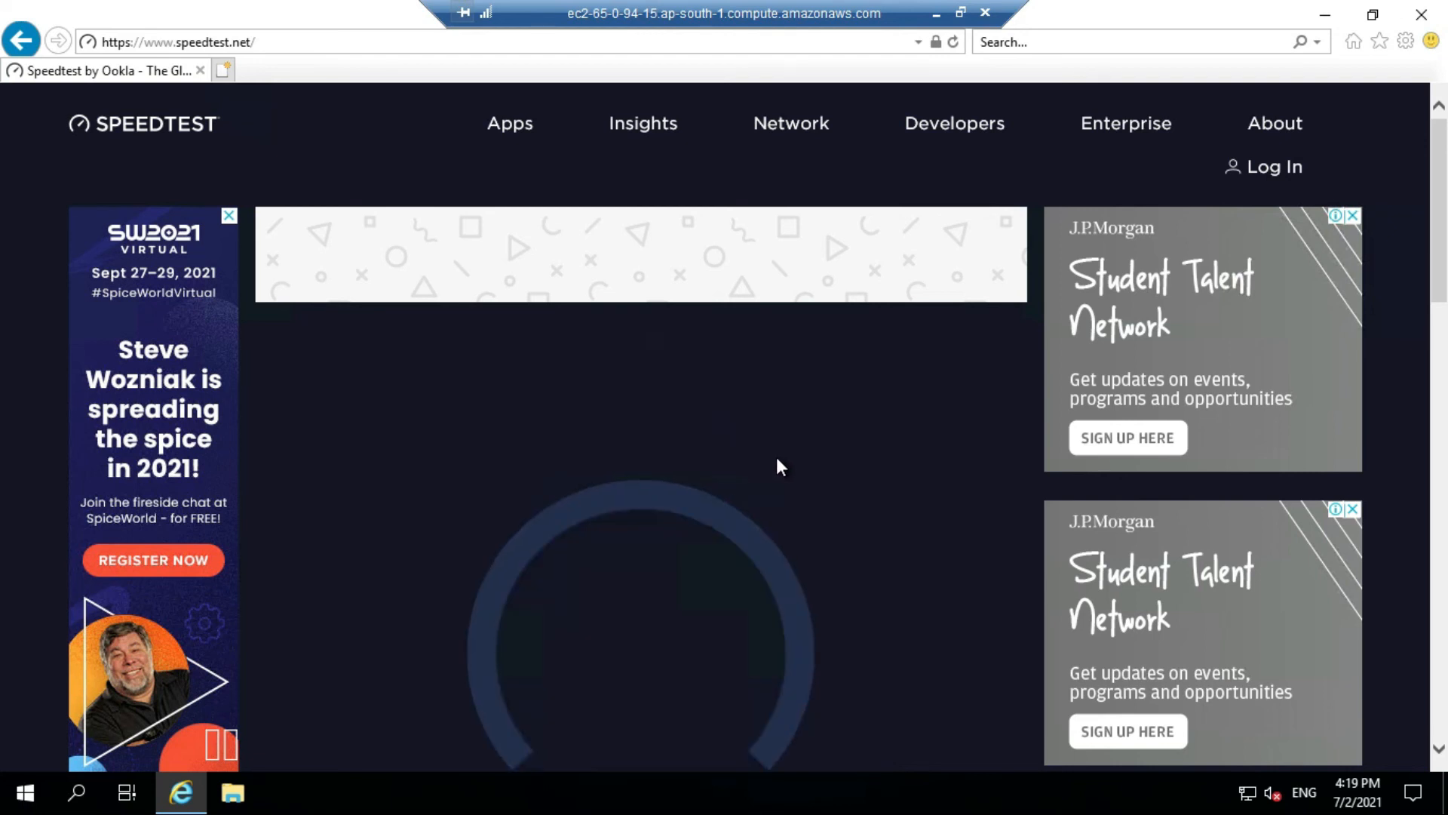
drag(1441, 209, 1446, 234)
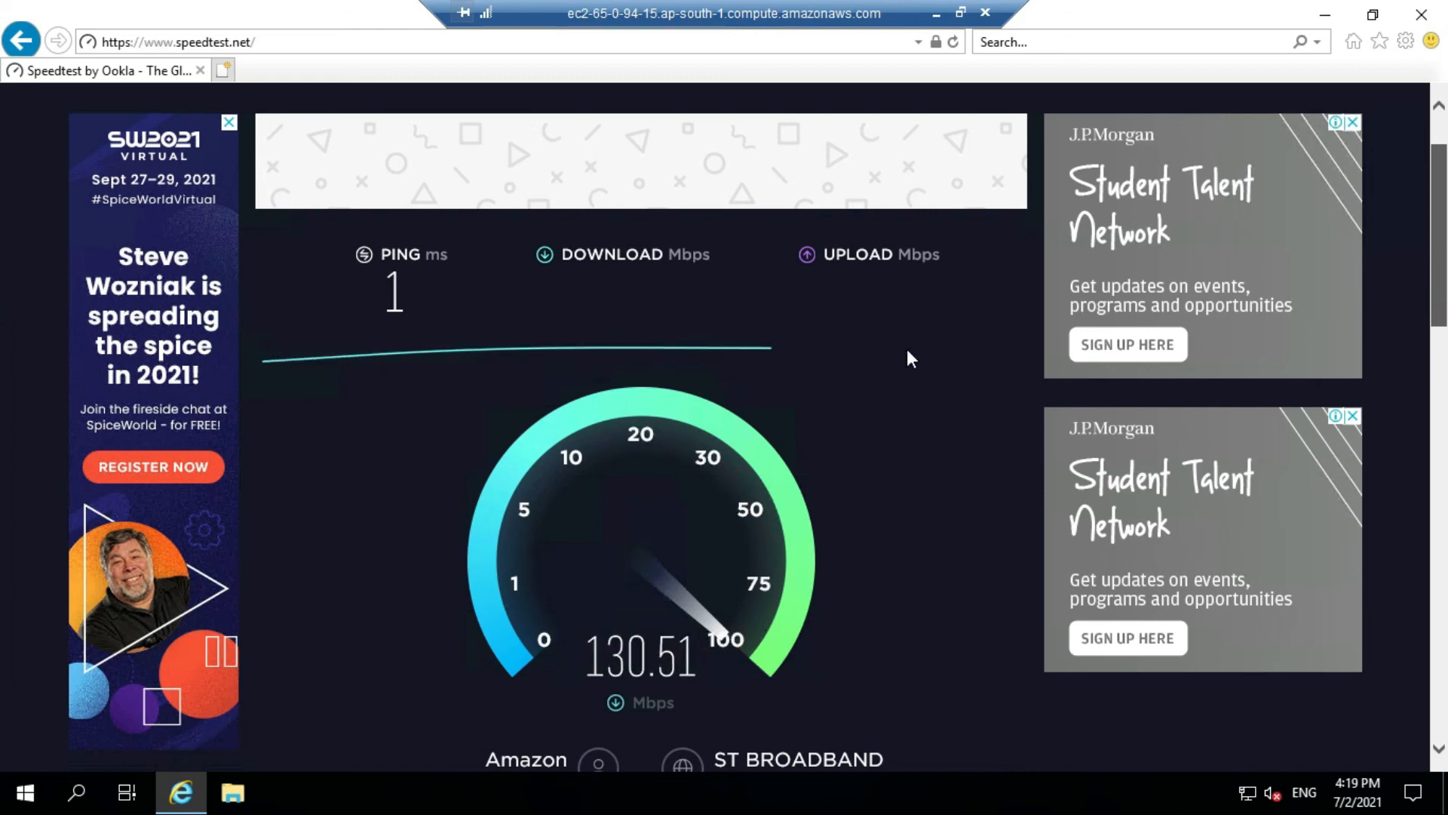
scroll(906, 348, down, 3)
scroll(907, 358, down, 1)
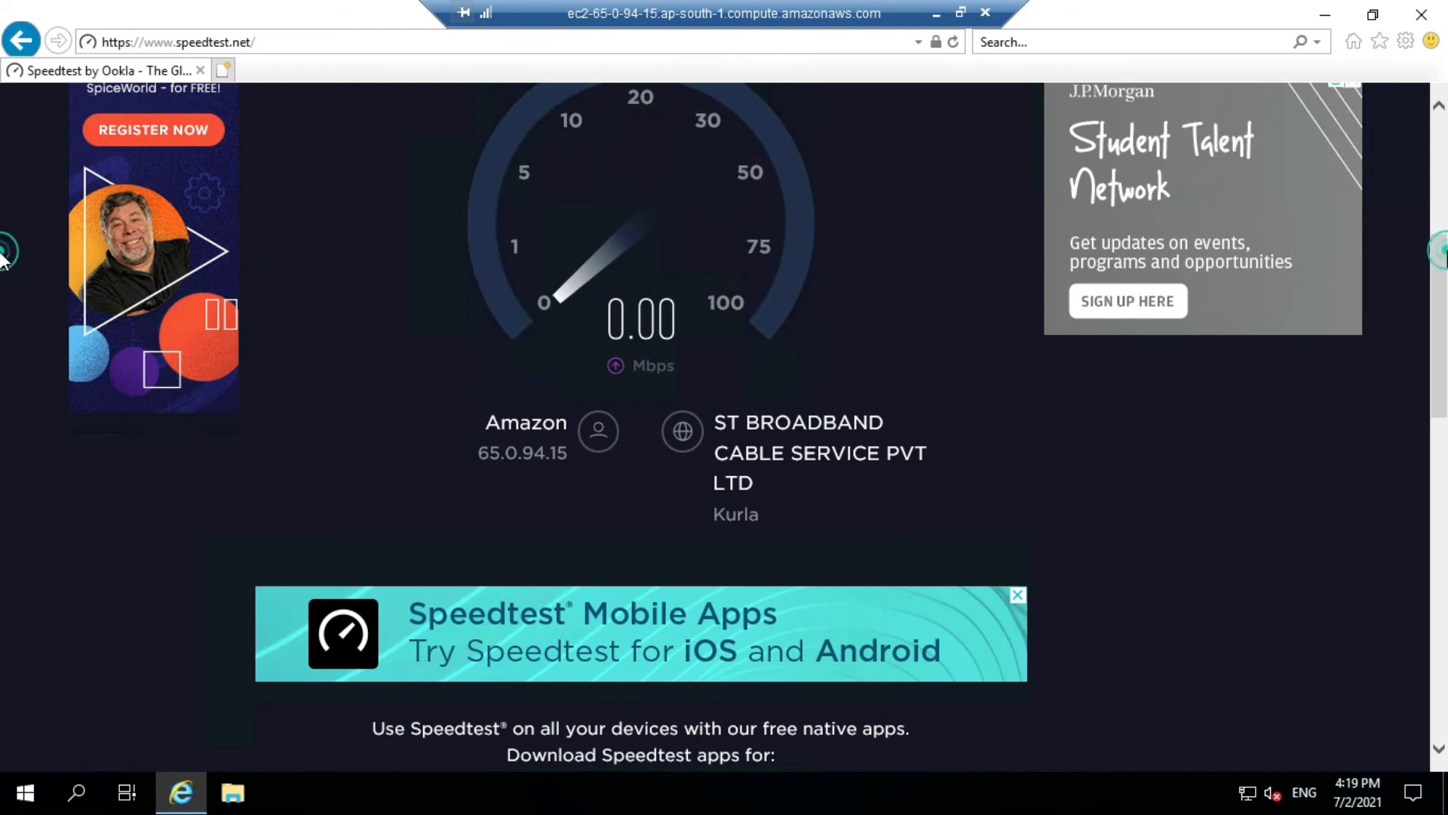
scroll(1438, 211, up, 3)
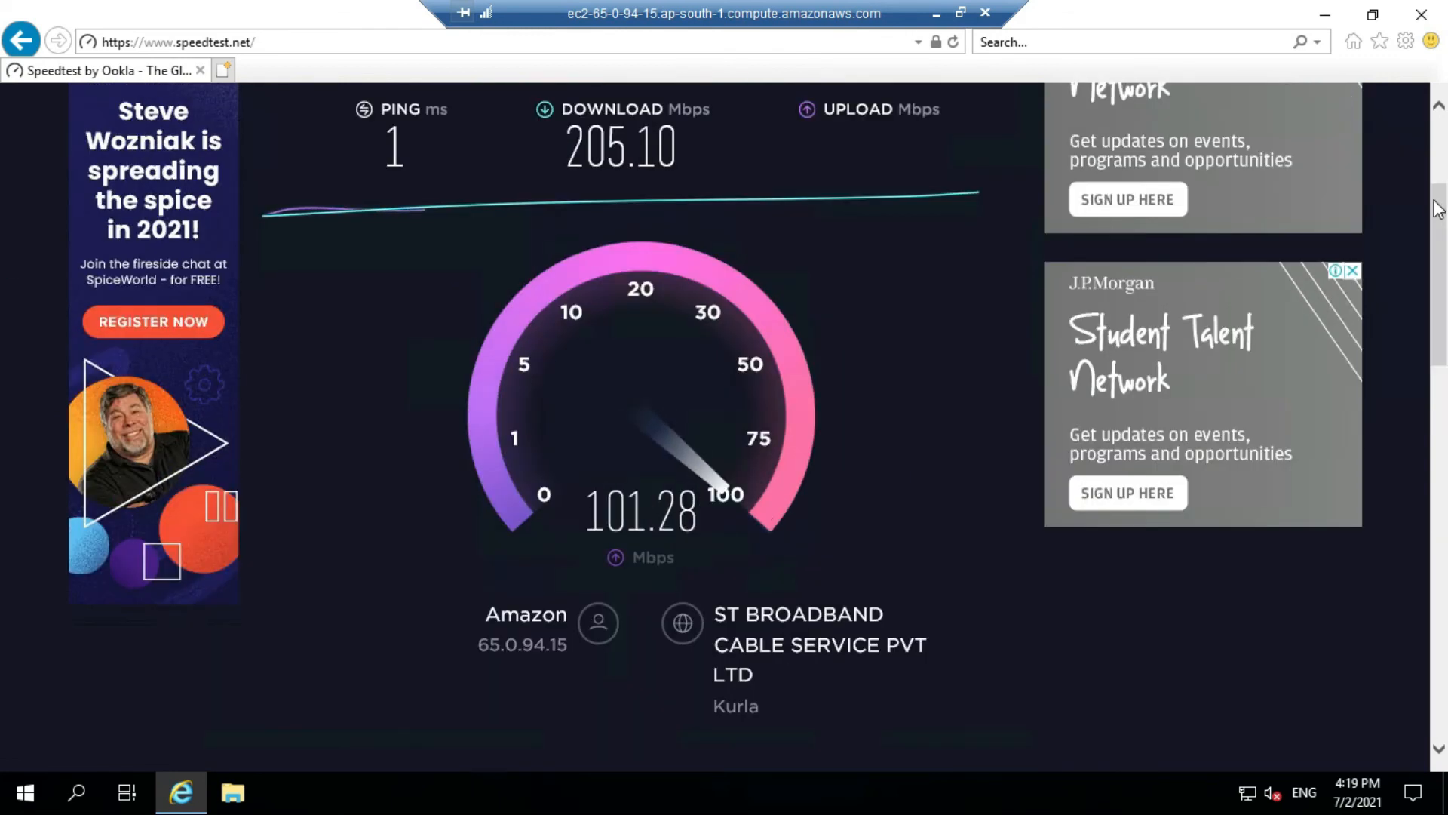